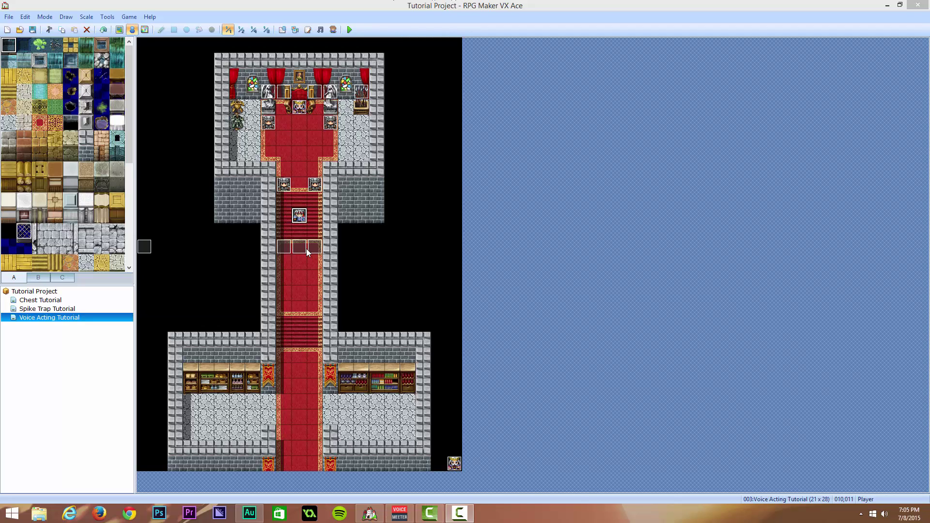
# Save the project and start a playtest with a New Game
pyautogui.click(349, 30)
pyautogui.click(426, 278)
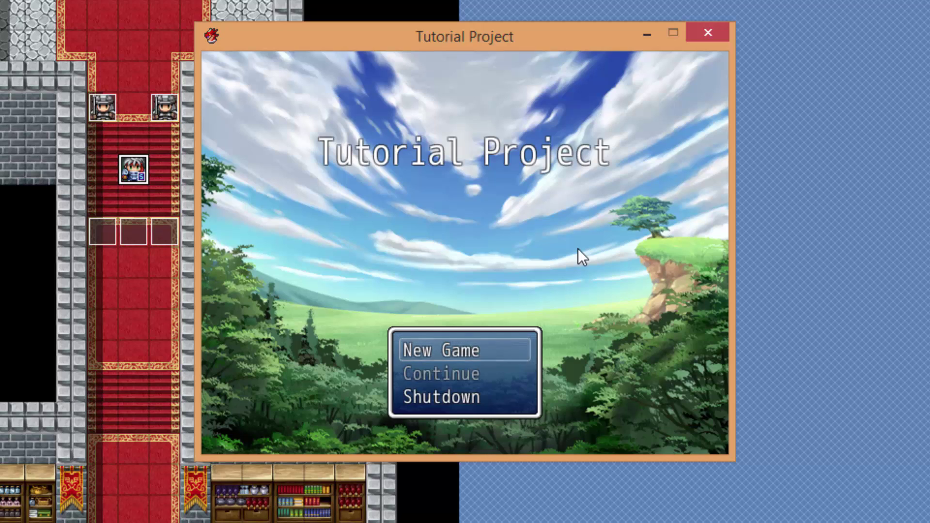
pyautogui.press('Return')
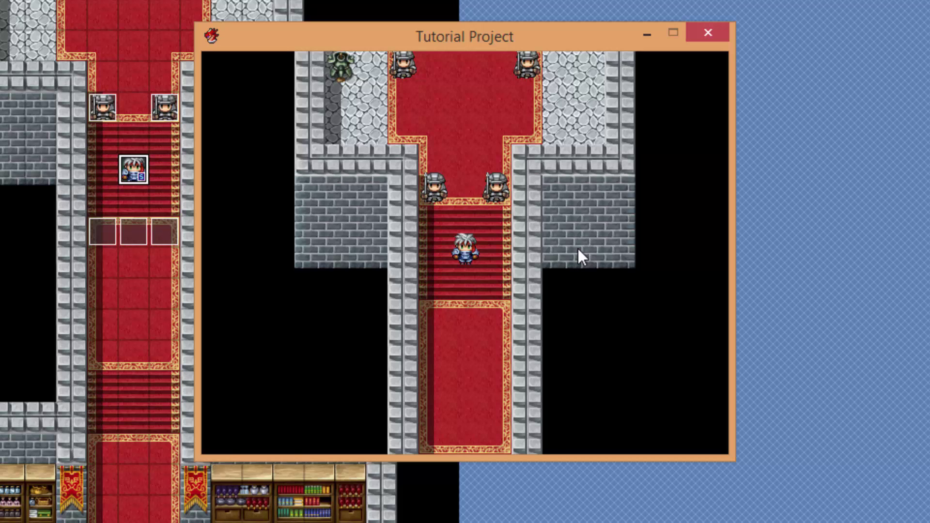
# Walk the hero up the stairs to the throne room, past the old soldier's remarks
pyautogui.press('Up')
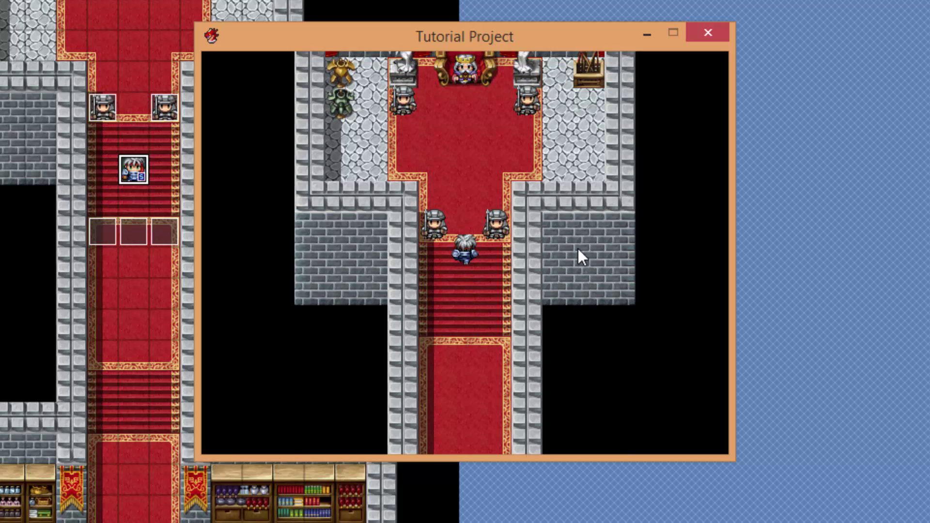
pyautogui.press('Down')
pyautogui.press('Down')
pyautogui.press('Up')
pyautogui.press('Up')
pyautogui.press('Up')
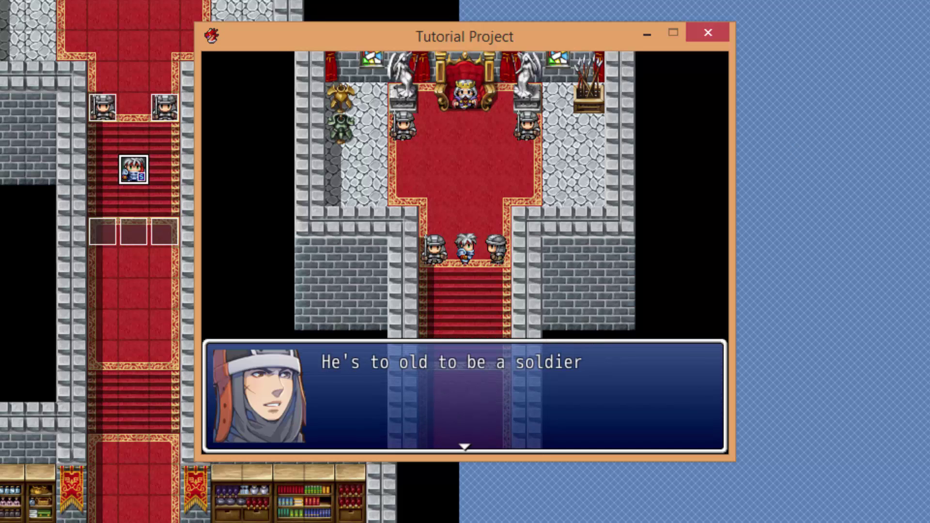
pyautogui.press('Return')
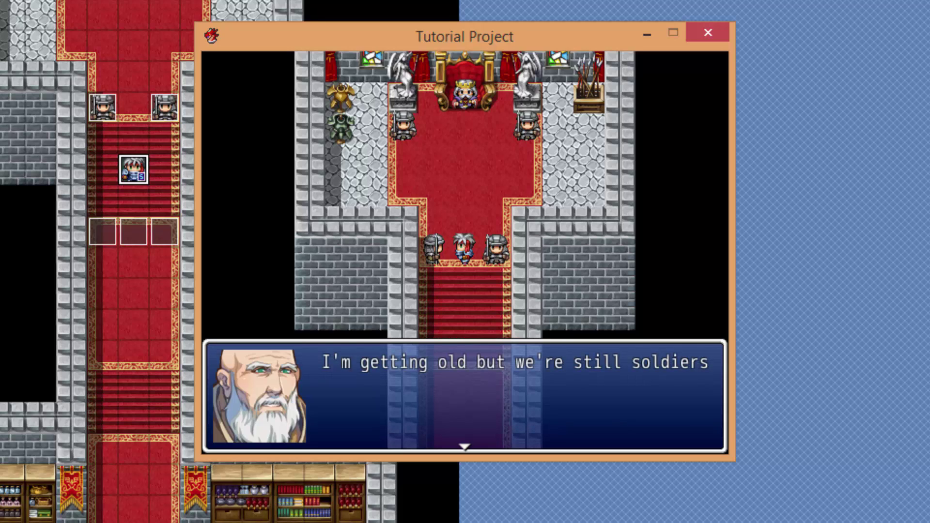
pyautogui.press('Return')
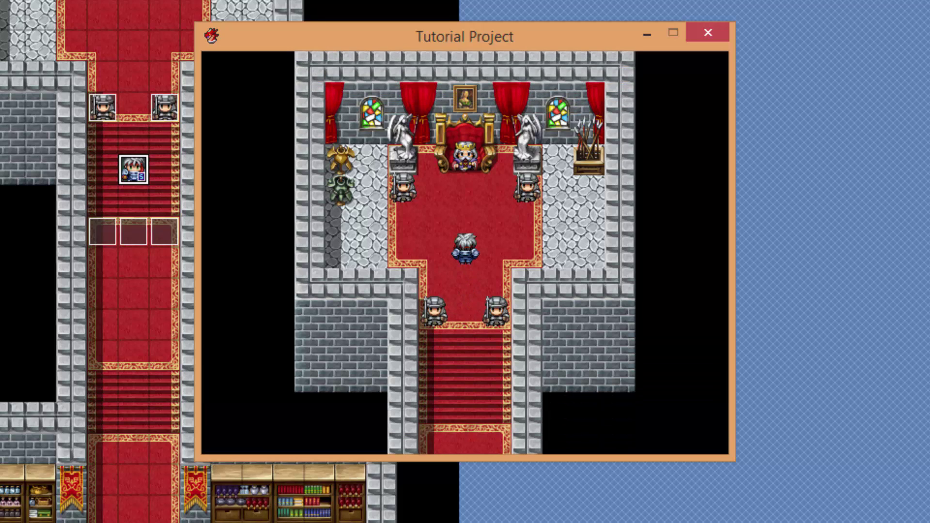
# Talk to the left guard and close his message
pyautogui.press('Left')
pyautogui.press('Left')
pyautogui.press('Up')
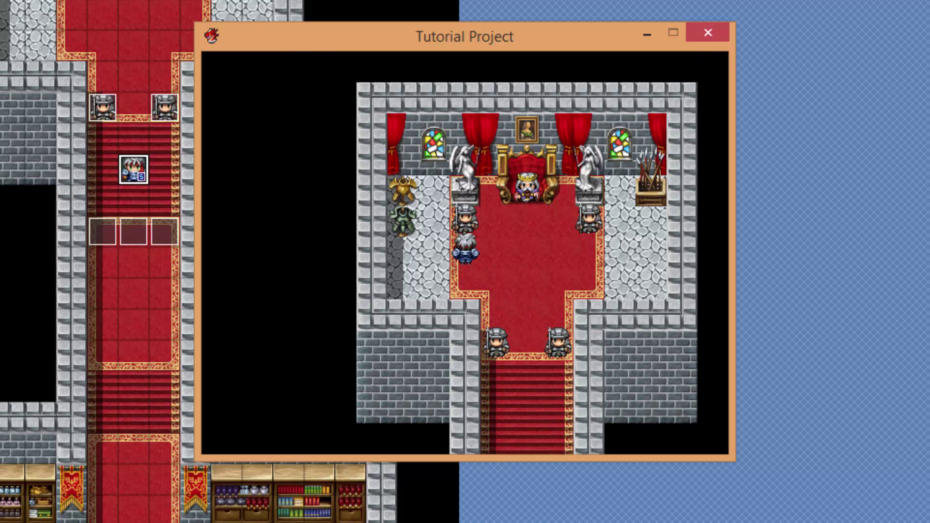
pyautogui.press('Return')
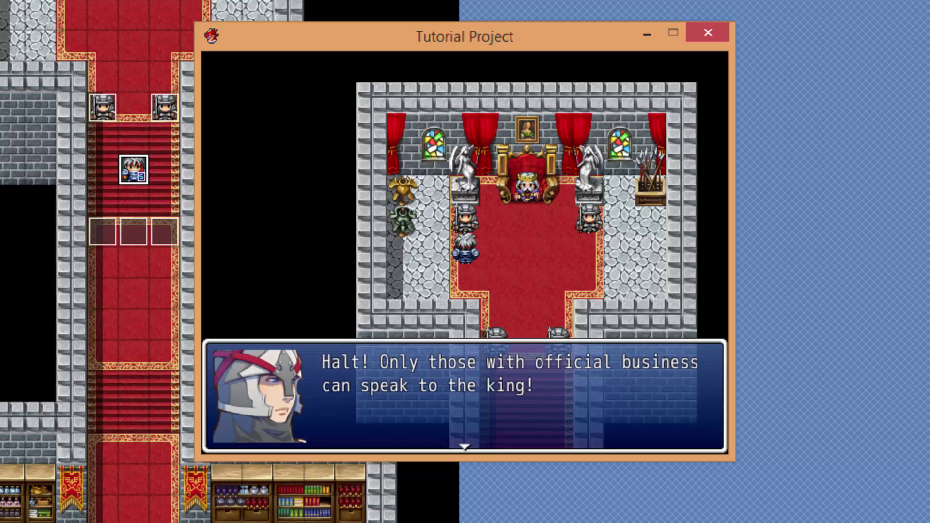
pyautogui.press('Return')
# Talk to the right guard about the boots and walk toward the king
pyautogui.press('Right')
pyautogui.press('Right')
pyautogui.press('Right')
pyautogui.press('Right')
pyautogui.press('Right')
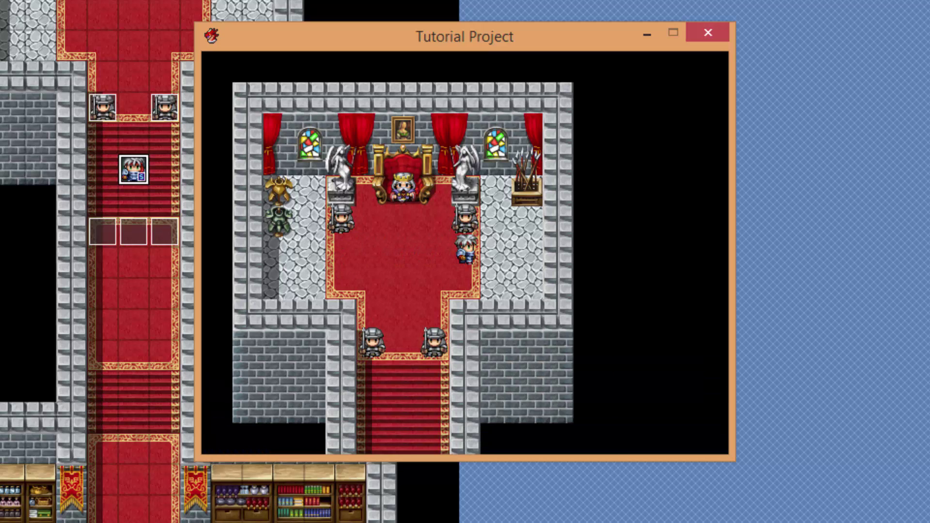
pyautogui.press('Up')
pyautogui.press('Return')
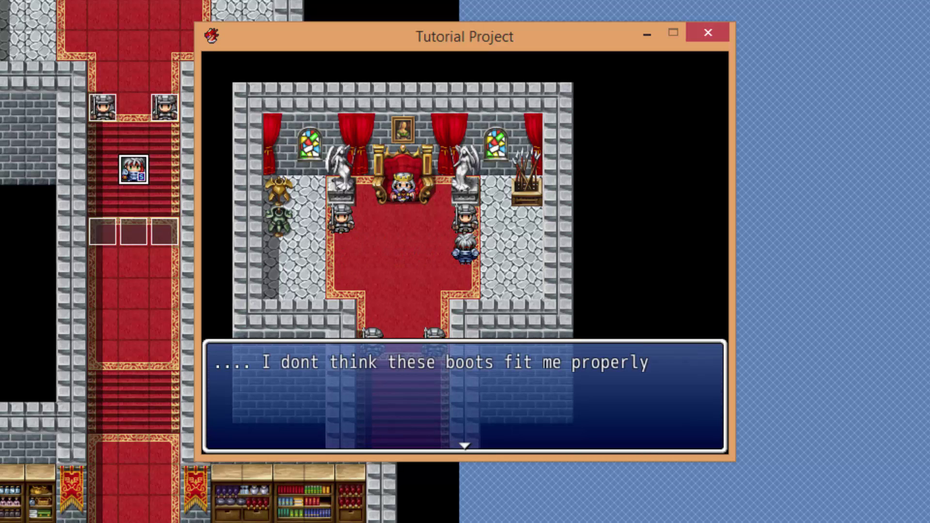
pyautogui.press('Return')
pyautogui.press('Left')
pyautogui.press('Left')
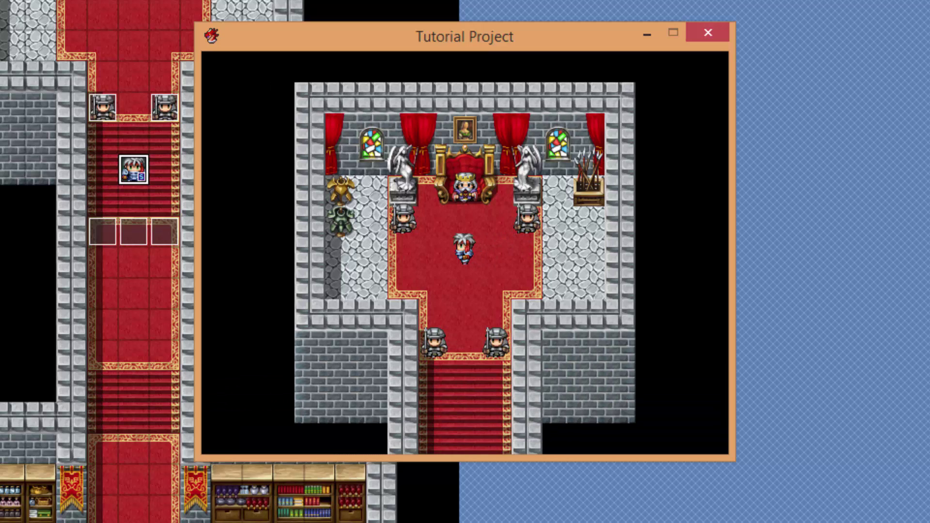
# Talk to the king and advance every line until 'fate lies with you' closes
pyautogui.press('Up')
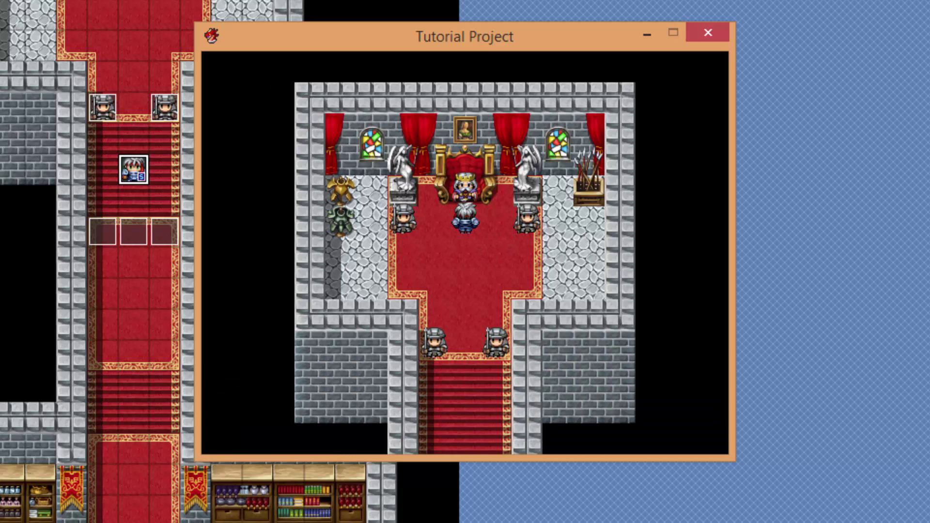
pyautogui.press('Return')
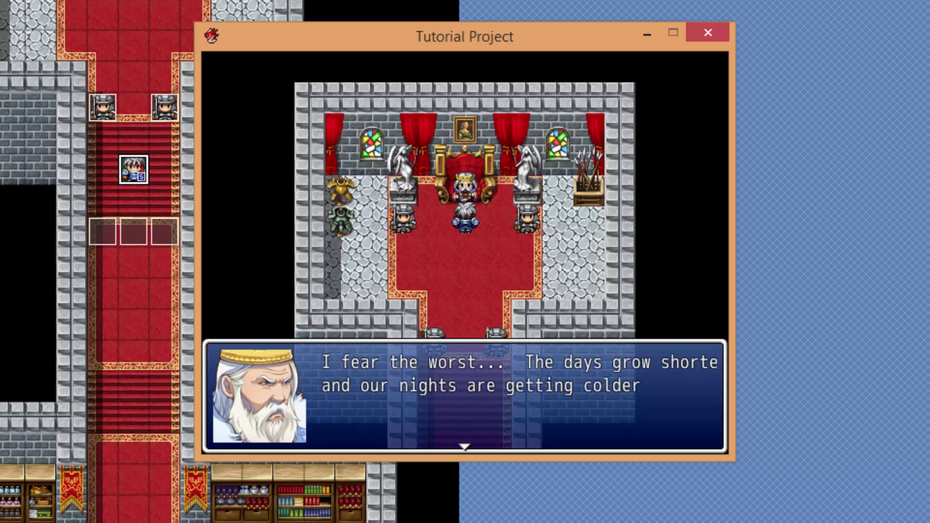
pyautogui.press('Return')
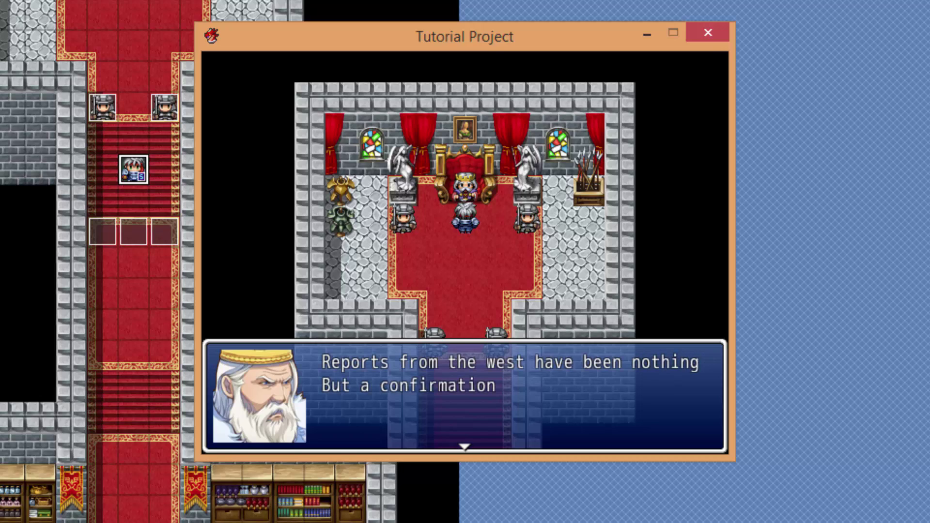
pyautogui.press('Return')
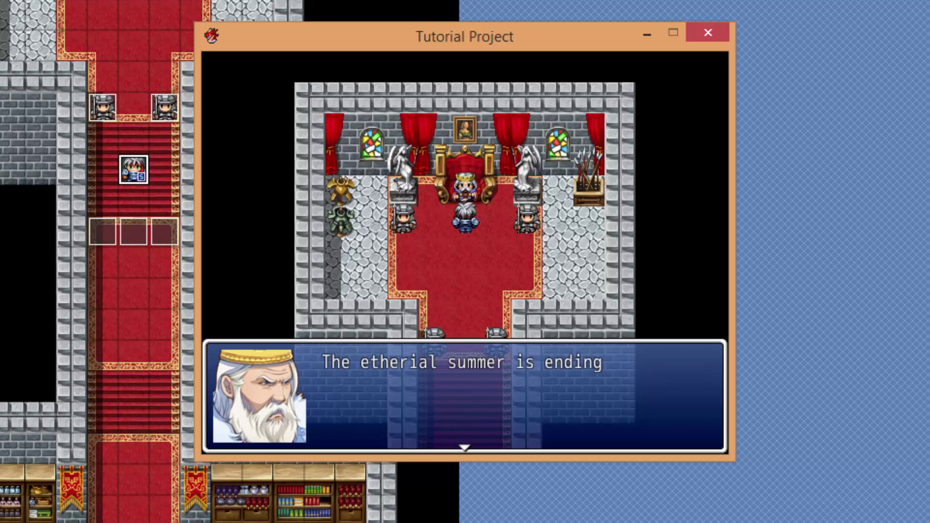
pyautogui.press('Return')
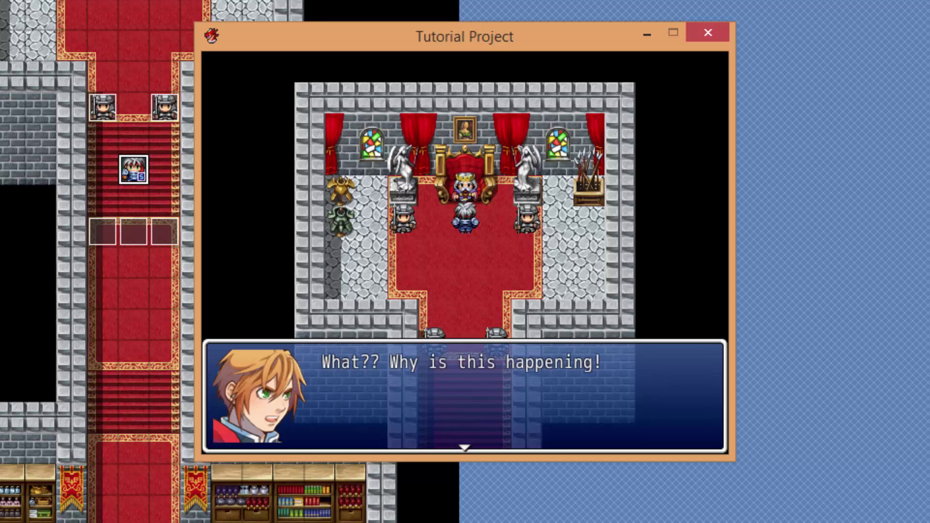
pyautogui.press('Return')
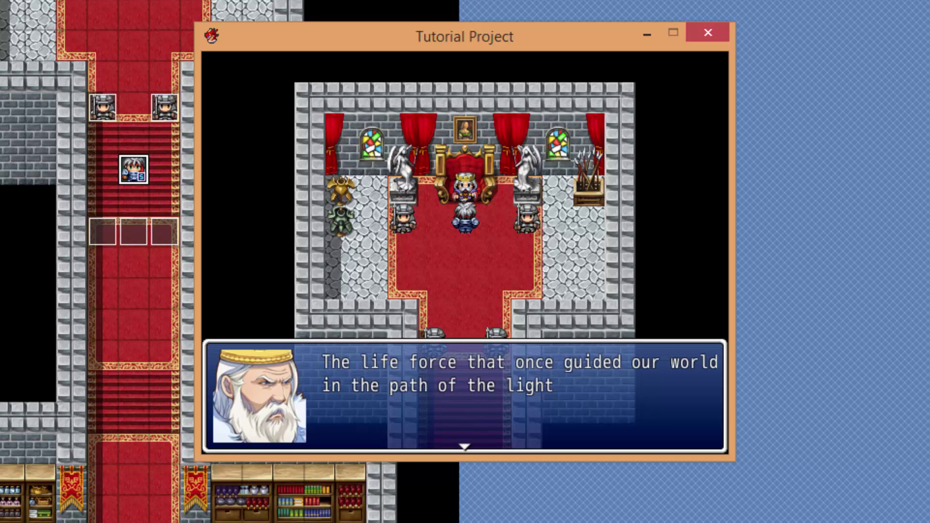
pyautogui.press('Return')
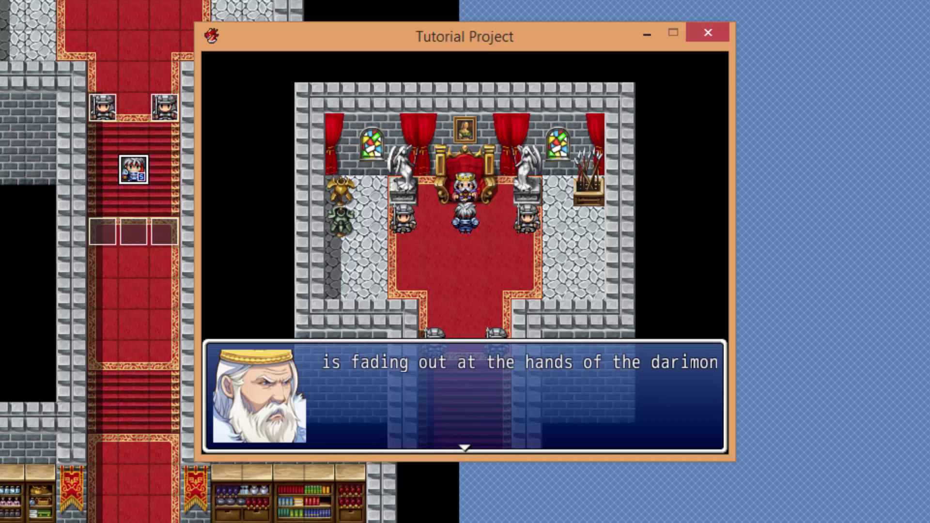
pyautogui.press('Return')
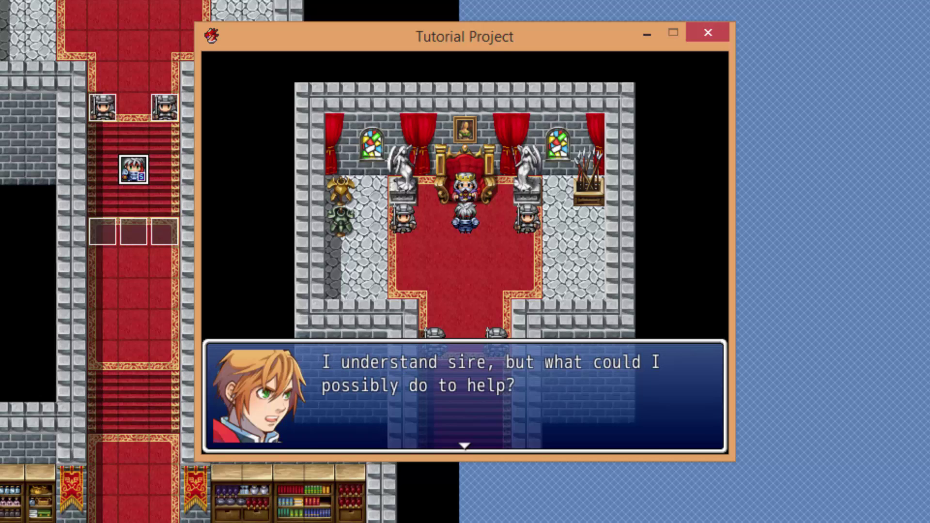
pyautogui.press('Return')
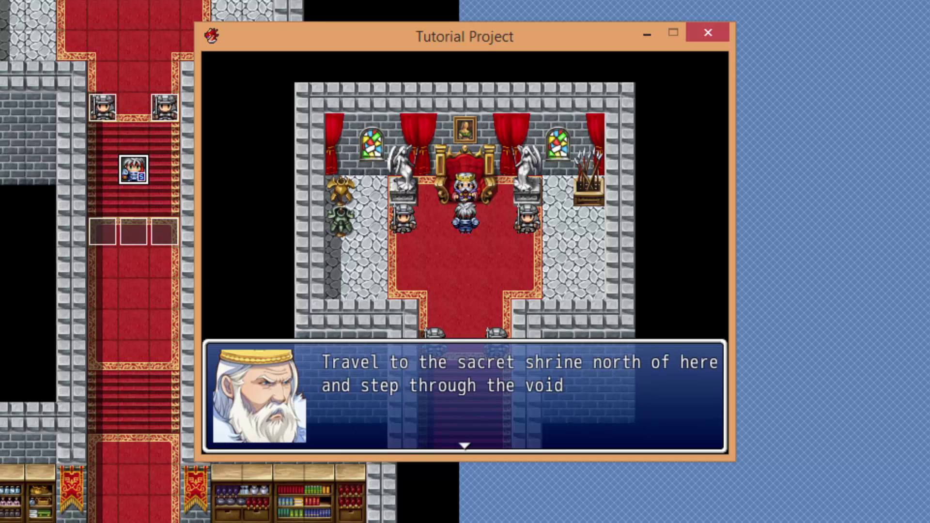
pyautogui.press('Return')
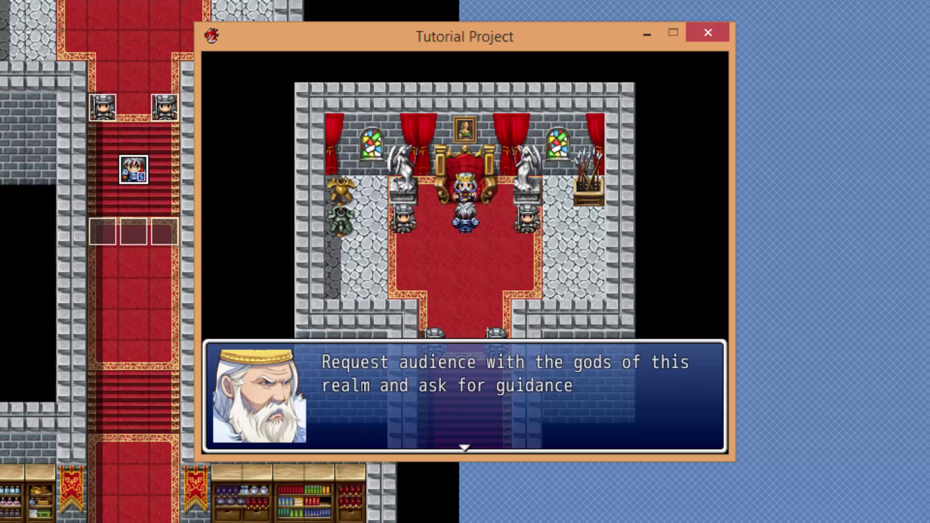
pyautogui.press('Return')
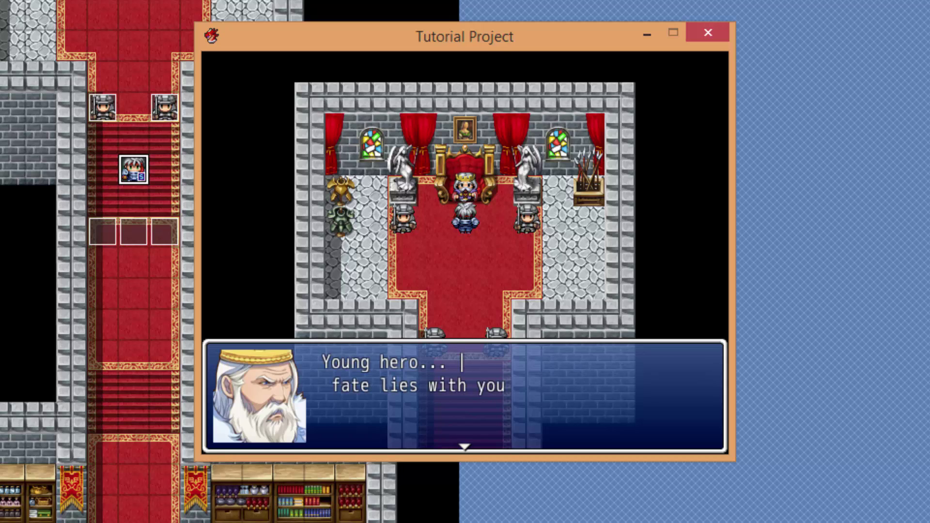
pyautogui.press('Return')
pyautogui.press('Down')
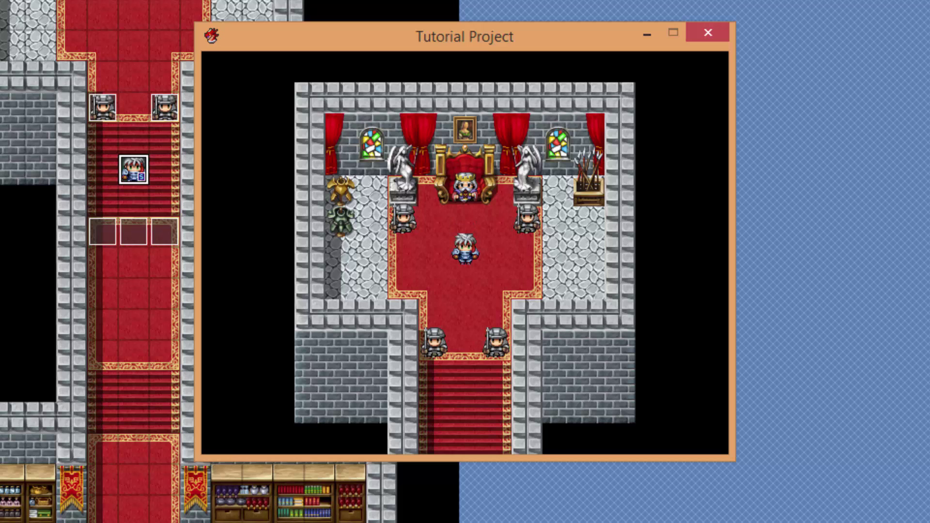
# Walk down the carpet to trigger the hooded figure's darkness warning and the hero's reaction
pyautogui.press('Down')
pyautogui.press('Down')
pyautogui.press('Down')
pyautogui.press('Down')
pyautogui.press('Down')
pyautogui.press('Down')
pyautogui.press('Down')
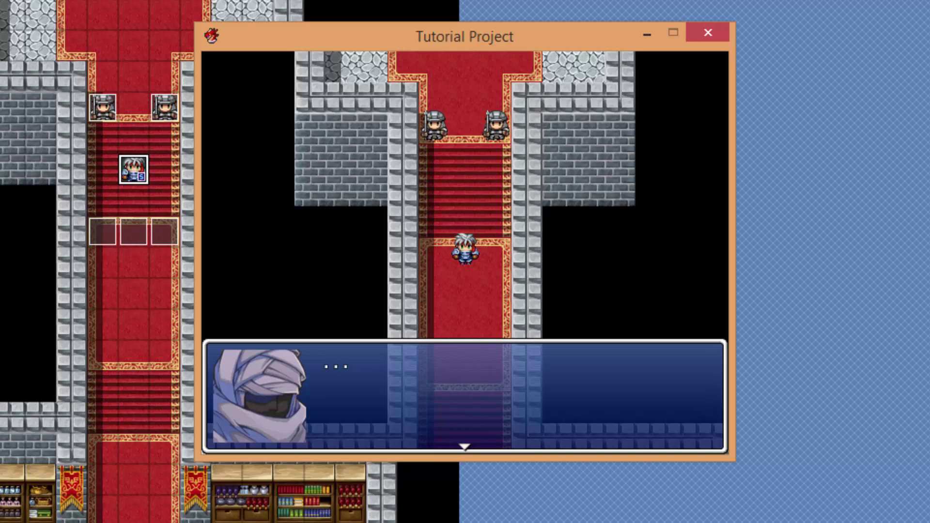
pyautogui.press('Return')
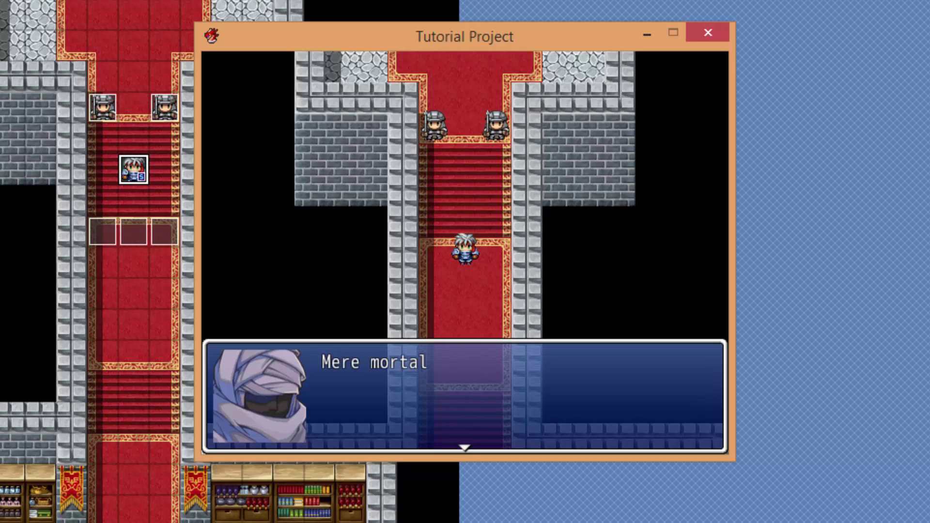
pyautogui.press('Return')
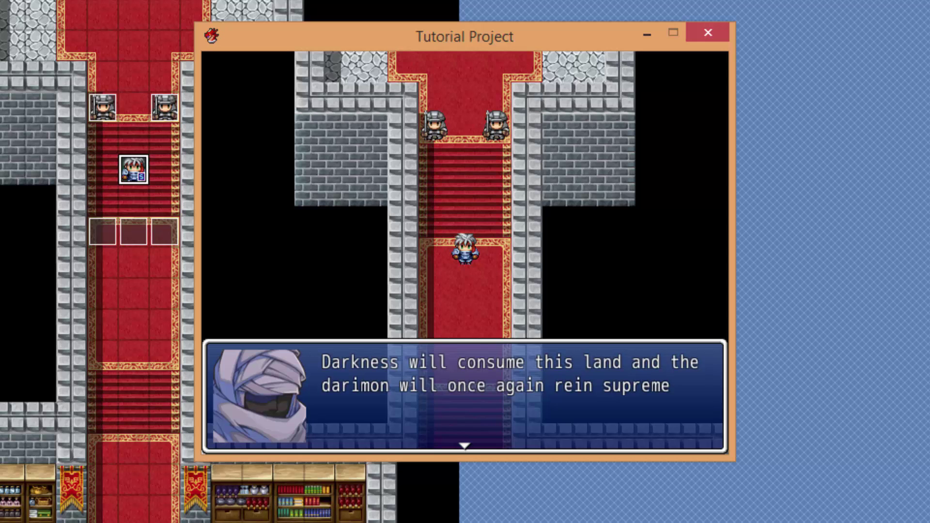
pyautogui.press('Return')
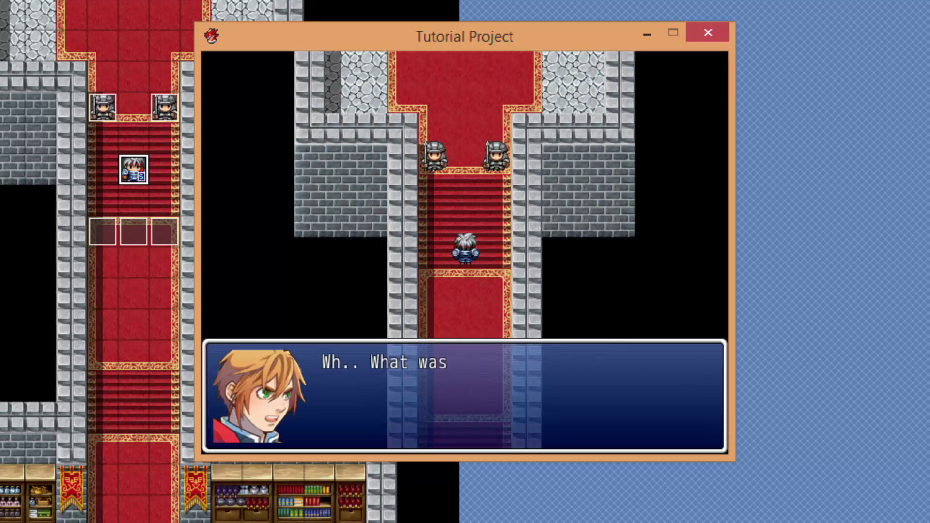
pyautogui.press('Return')
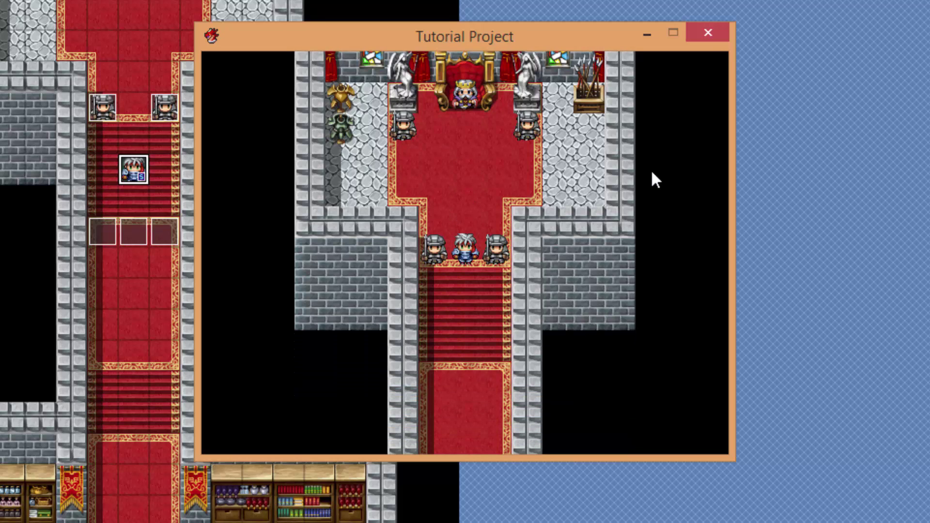
# Close the playtest, move the player start into the lower hall, and add a new event
pyautogui.click(703, 35)
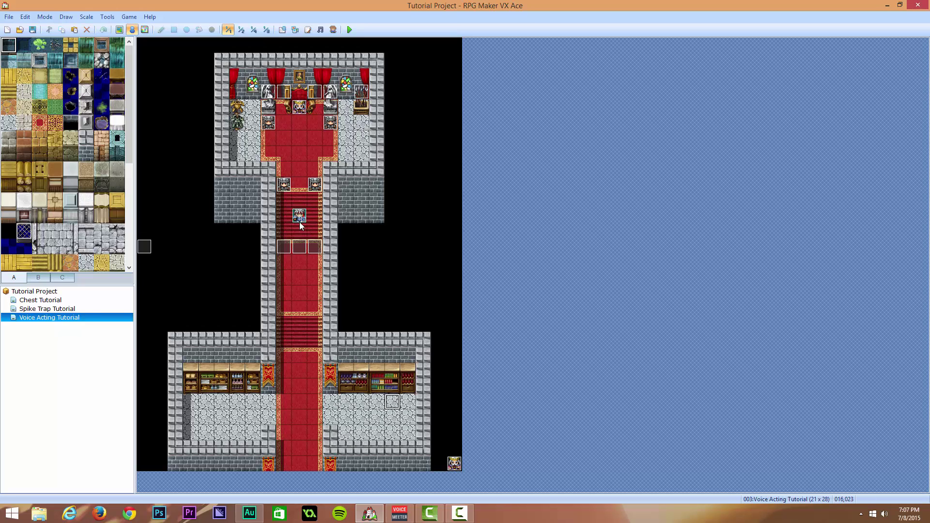
pyautogui.moveTo(300, 219); pyautogui.dragTo(315, 417)
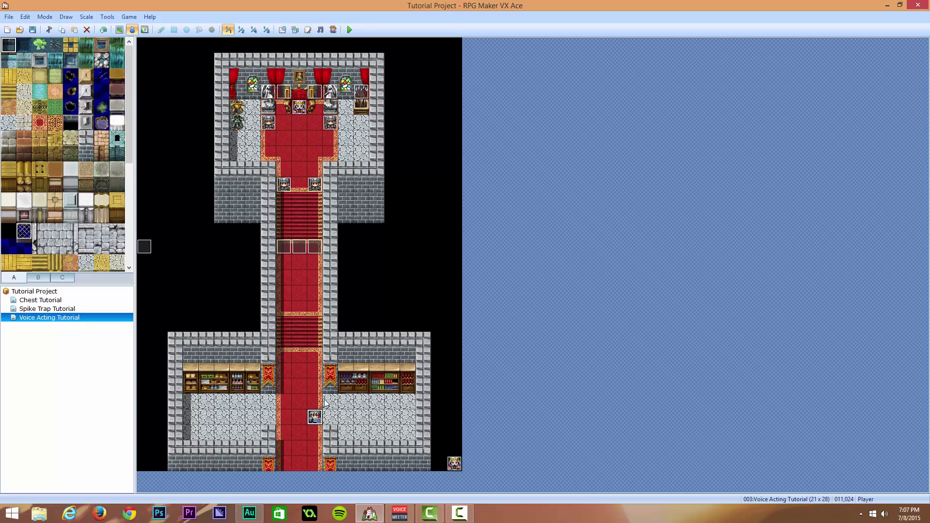
pyautogui.rightClick(378, 407)
pyautogui.click(392, 412)
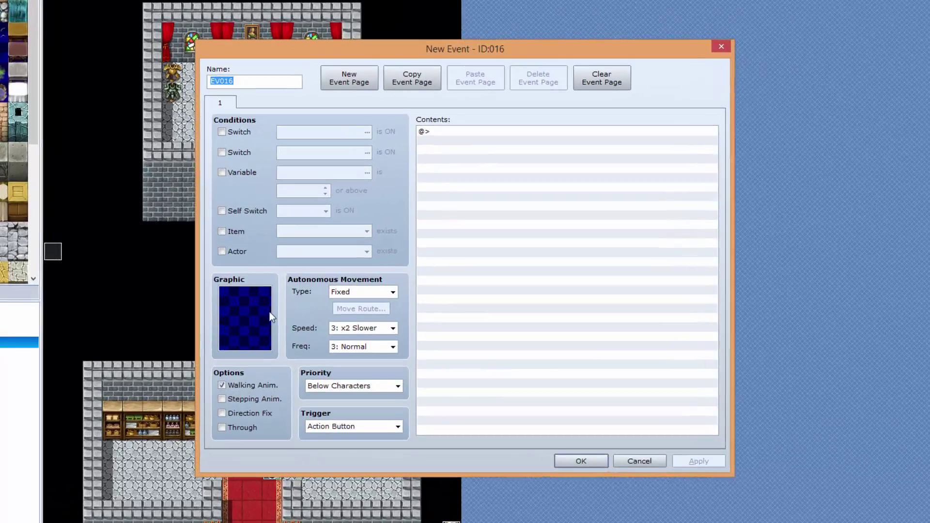
# Give the new event EV016 a grey-haired People2 sprite and confirm it
pyautogui.doubleClick(237, 323)
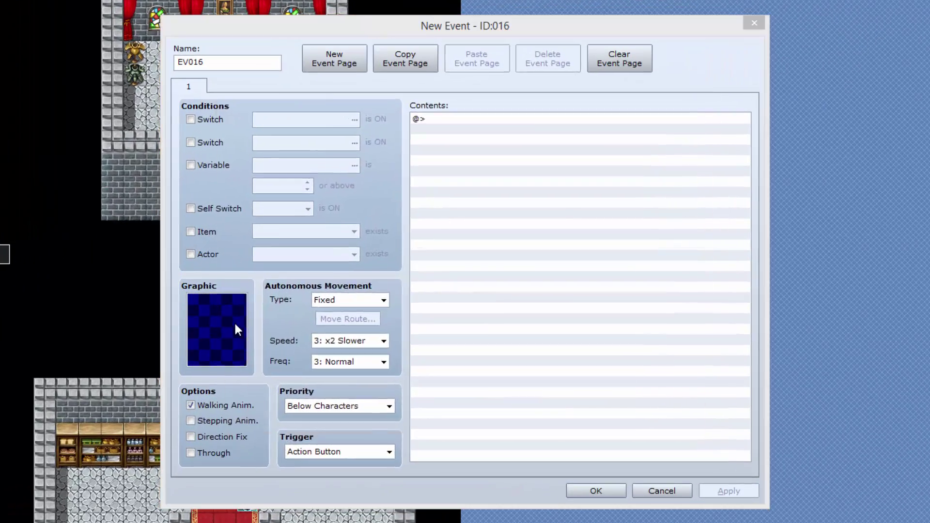
pyautogui.click(296, 230)
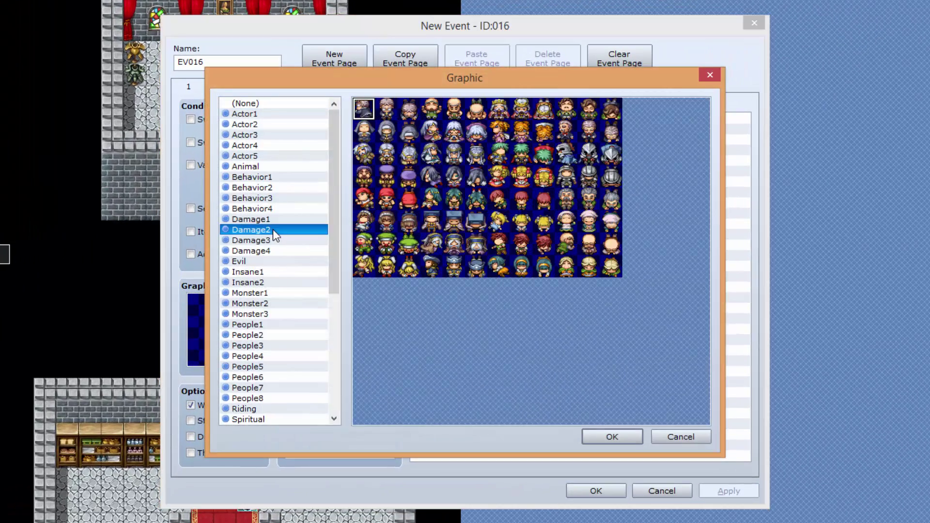
pyautogui.click(271, 261)
pyautogui.click(271, 282)
pyautogui.scroll(-1, 274, 285)
pyautogui.click(274, 303)
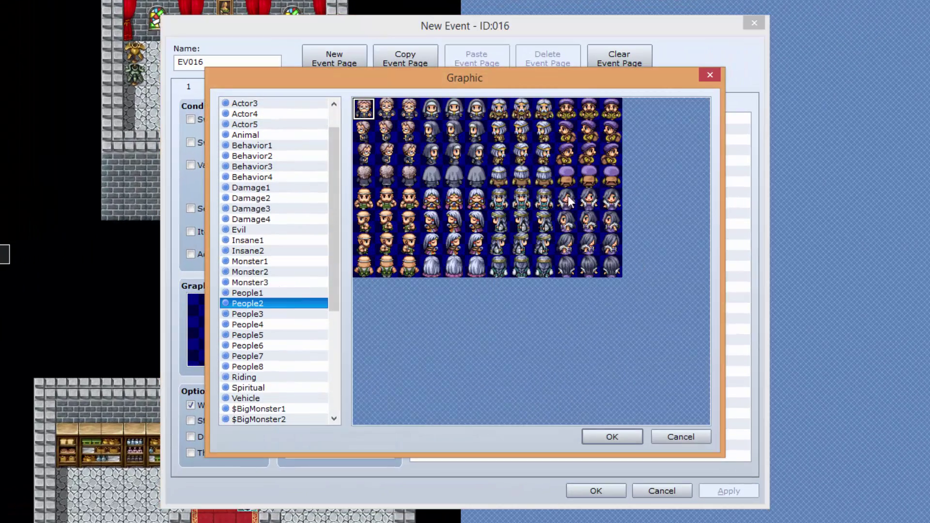
pyautogui.click(391, 117)
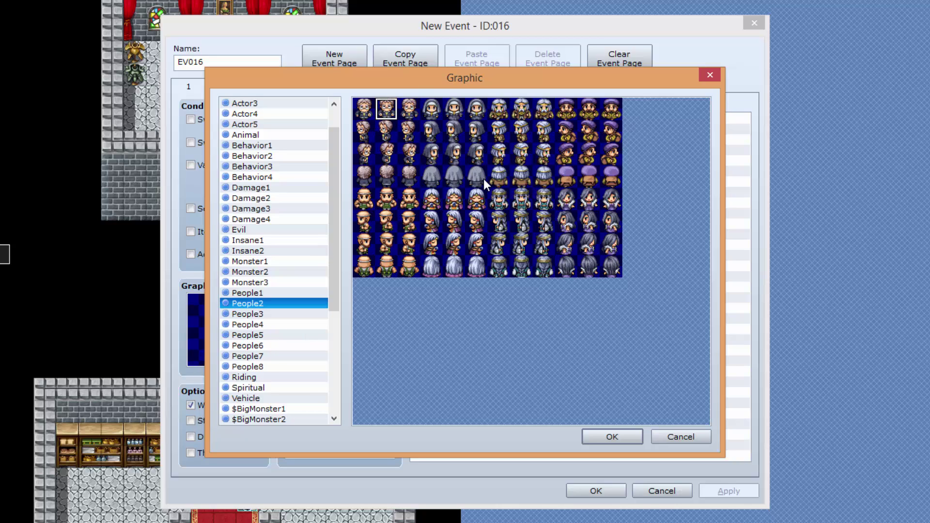
pyautogui.click(522, 128)
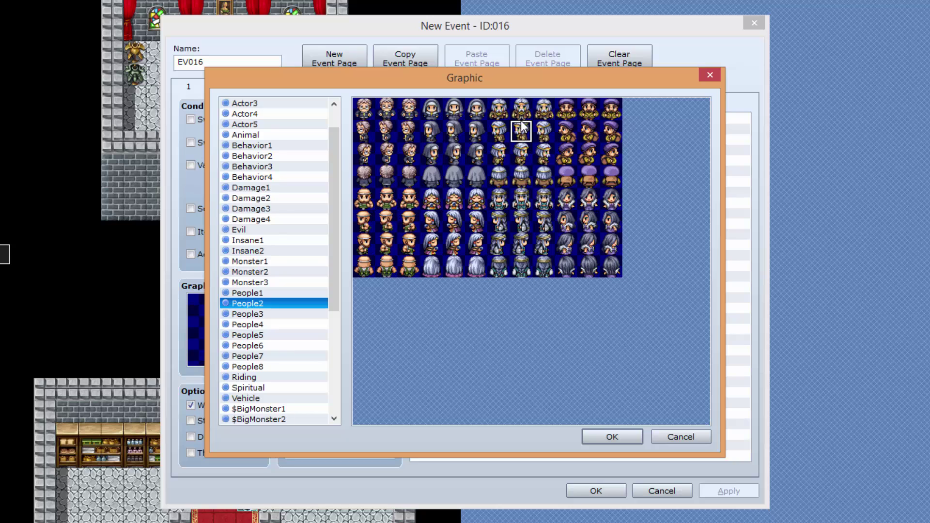
pyautogui.doubleClick(522, 129)
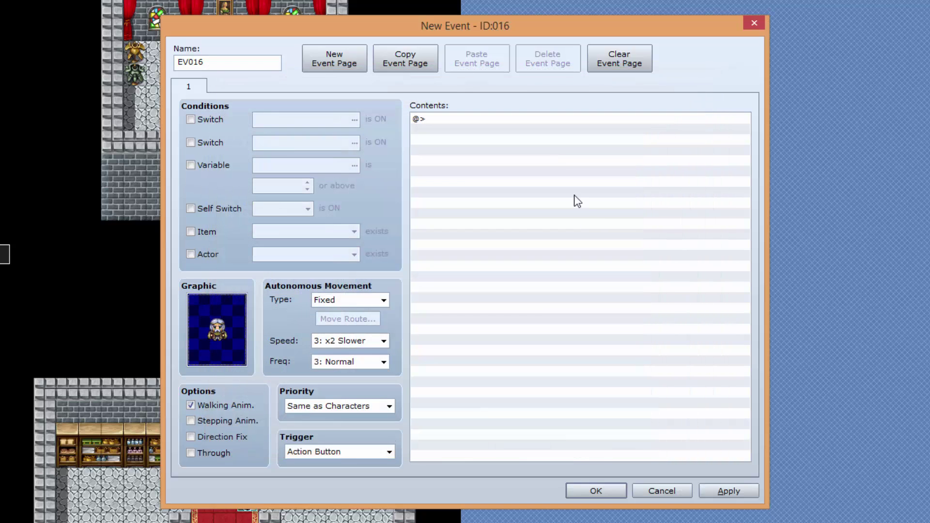
pyautogui.click(597, 488)
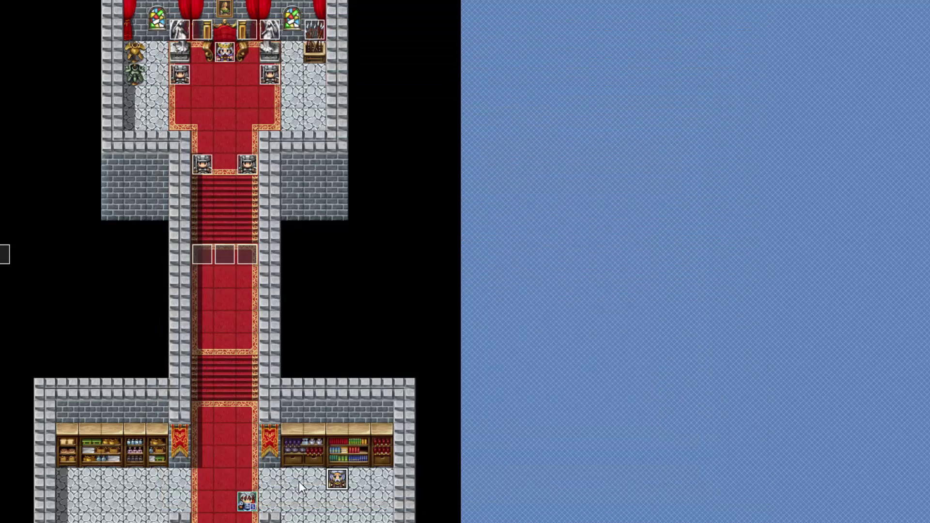
# Reopen EV016, re-pick the grey-haired top-row People2 sprite, and save the event
pyautogui.doubleClick(338, 479)
pyautogui.doubleClick(226, 326)
pyautogui.click(387, 115)
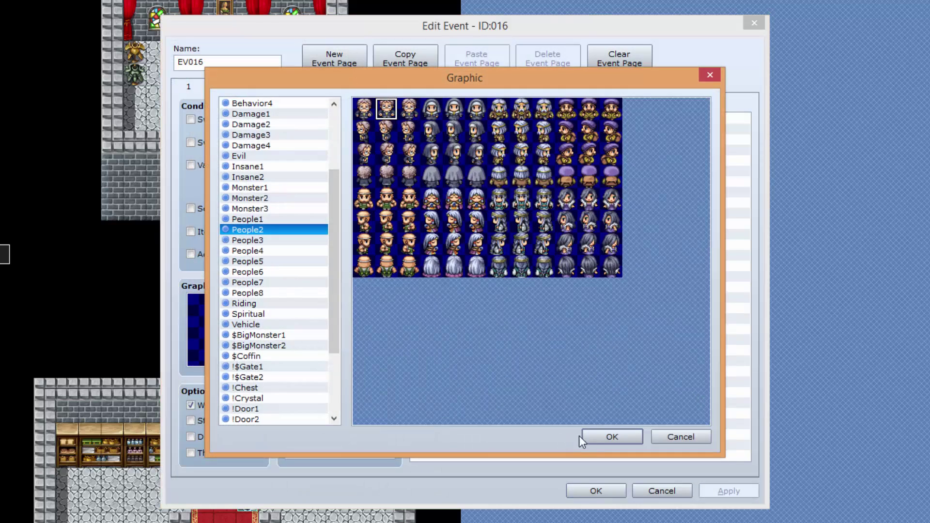
pyautogui.click(609, 436)
pyautogui.click(590, 491)
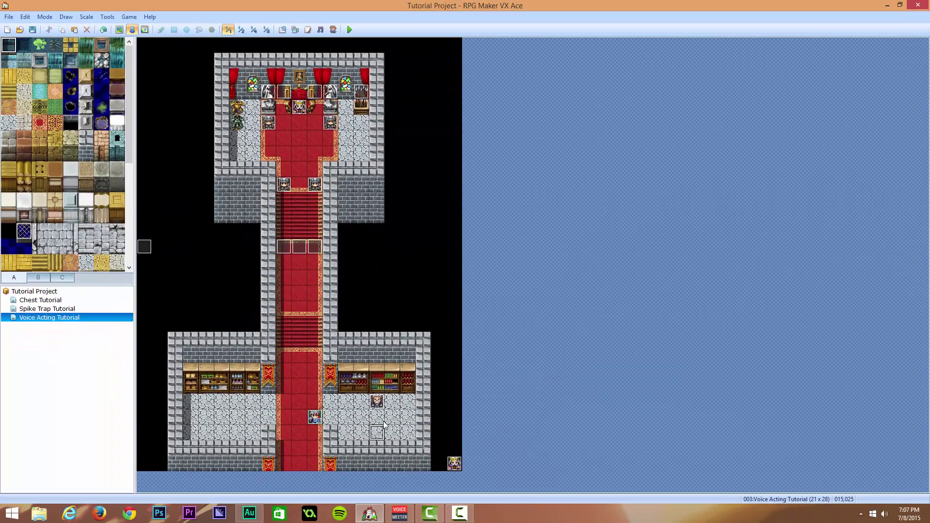
pyautogui.click(374, 405)
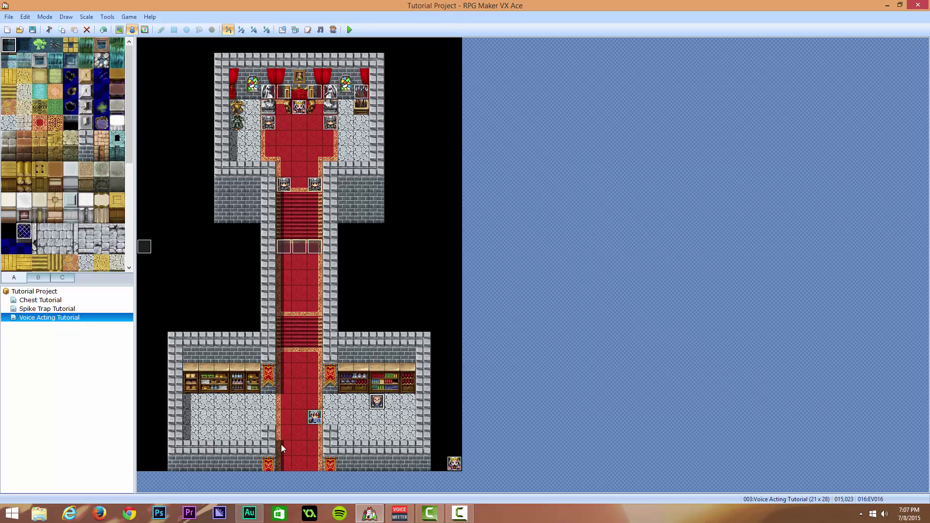
# Switch to Adobe Audition with the empty Demo Audio 1 file
pyautogui.click(249, 513)
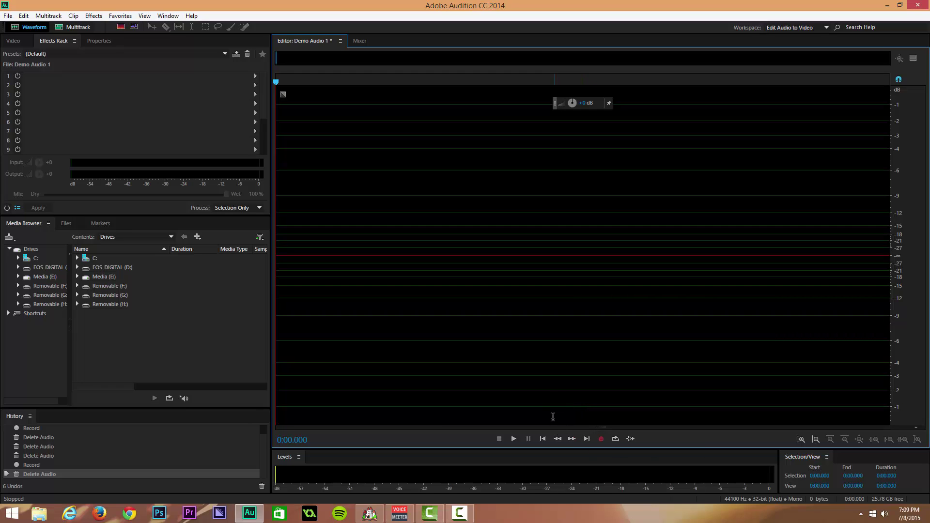
# Record a roughly 6-second voice line and play it back from 1 second
pyautogui.click(601, 439)
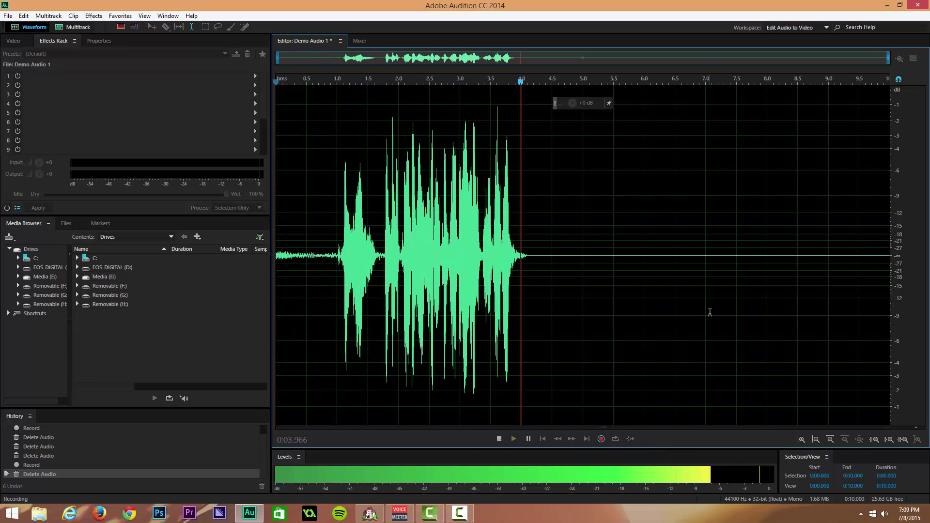
pyautogui.press('space')
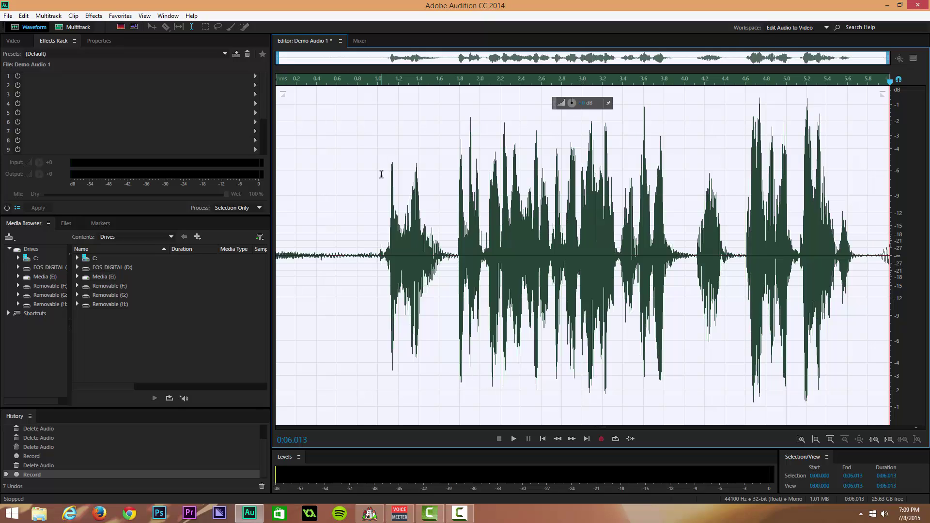
pyautogui.click(379, 228)
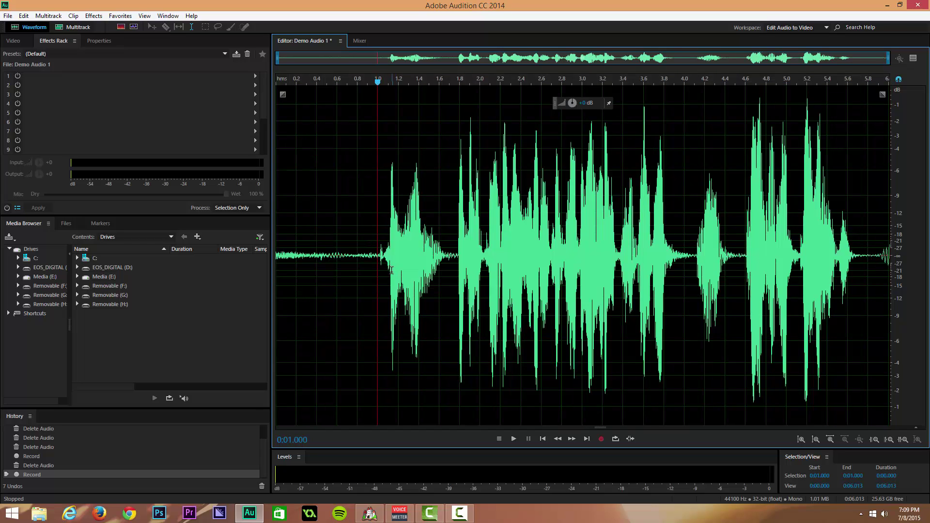
pyautogui.press('space')
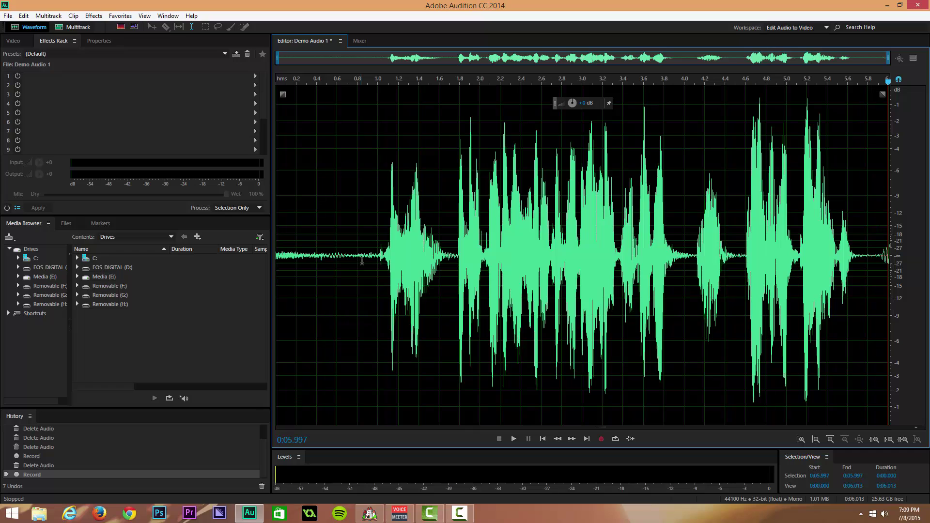
# Preview the take's ending and delete the leading first second of audio
pyautogui.moveTo(387, 261); pyautogui.dragTo(236, 264)
pyautogui.moveTo(827, 261); pyautogui.dragTo(887, 254)
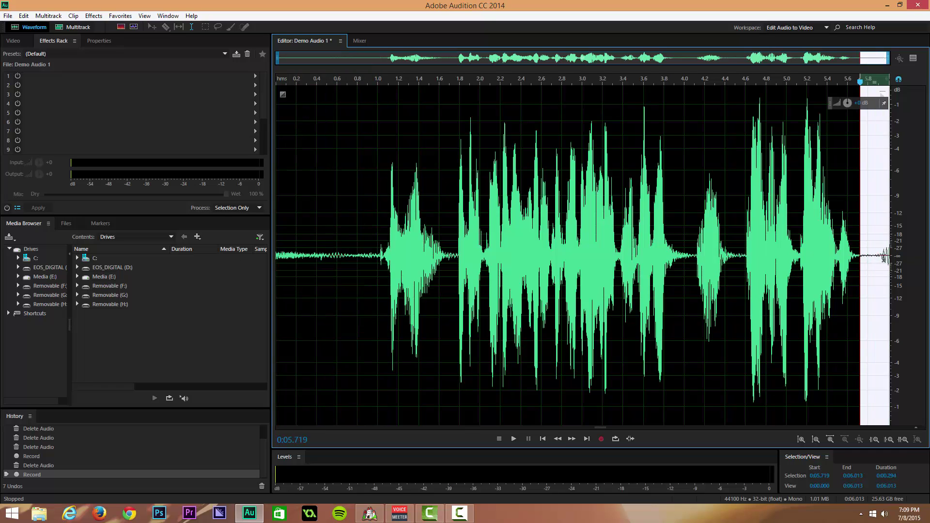
pyautogui.click(864, 260)
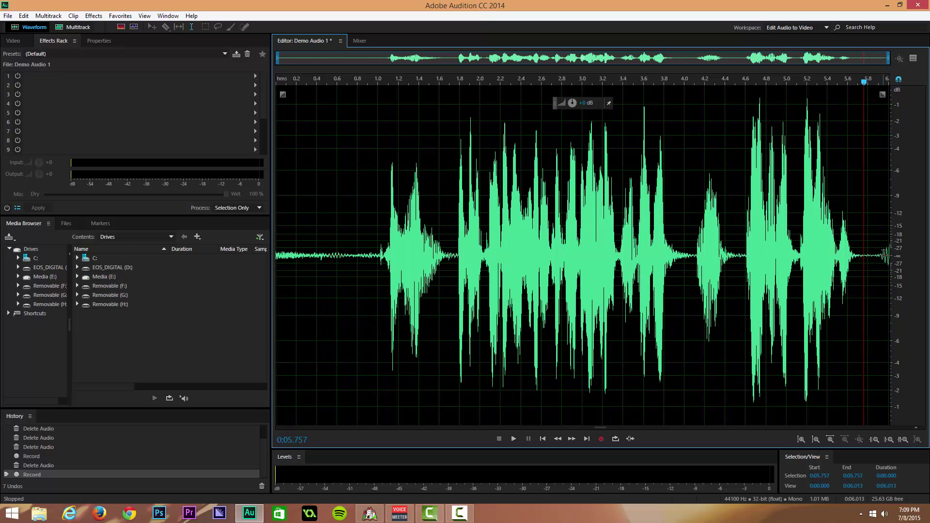
pyautogui.press('space')
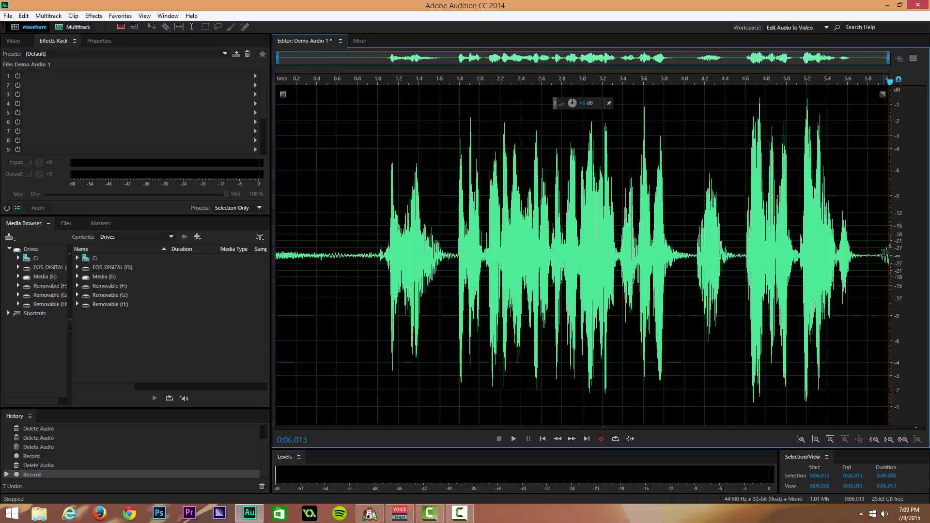
pyautogui.click(378, 263)
pyautogui.moveTo(378, 263); pyautogui.dragTo(228, 273)
pyautogui.press('Delete')
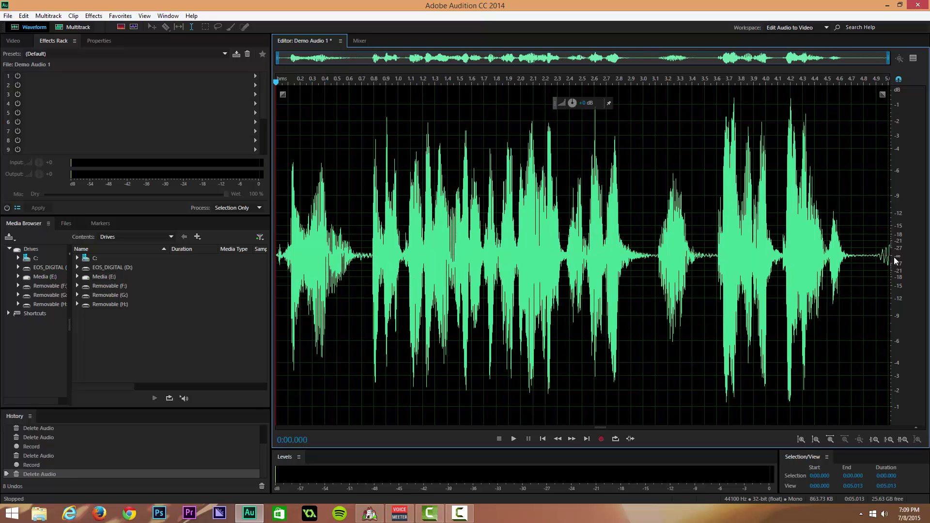
# Delete everything after 4.7 seconds and preview the 4.700-second take from the start
pyautogui.click(851, 255)
pyautogui.moveTo(852, 255); pyautogui.dragTo(893, 255)
pyautogui.press('Delete')
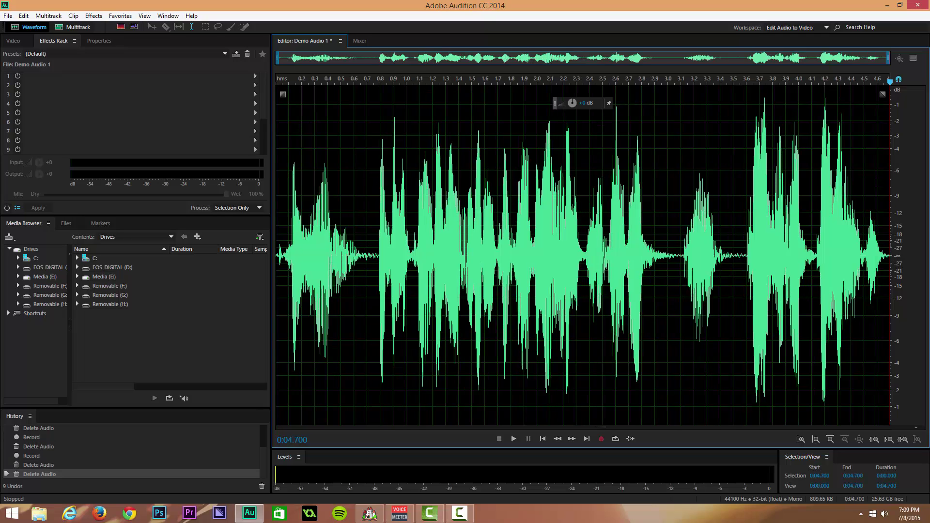
pyautogui.press('Home')
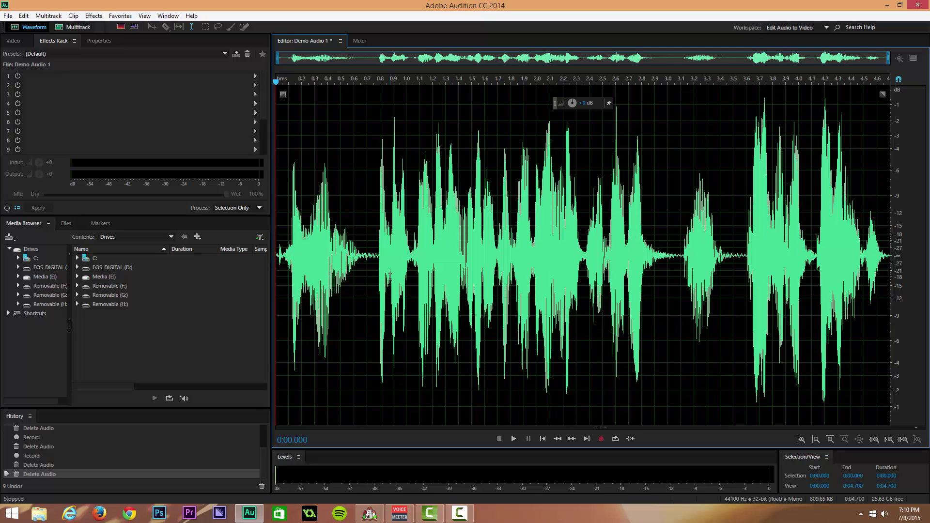
pyautogui.press('space')
pyautogui.press('space')
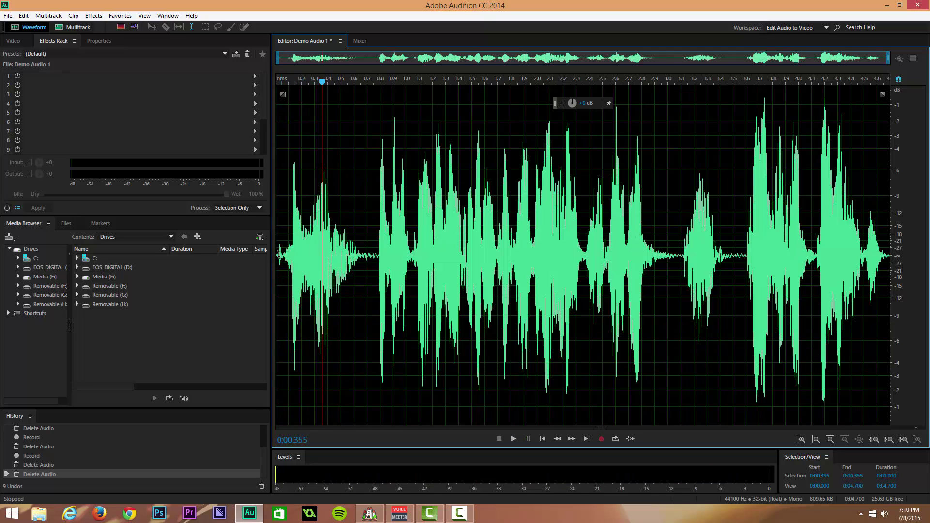
pyautogui.press('space')
pyautogui.click(324, 258)
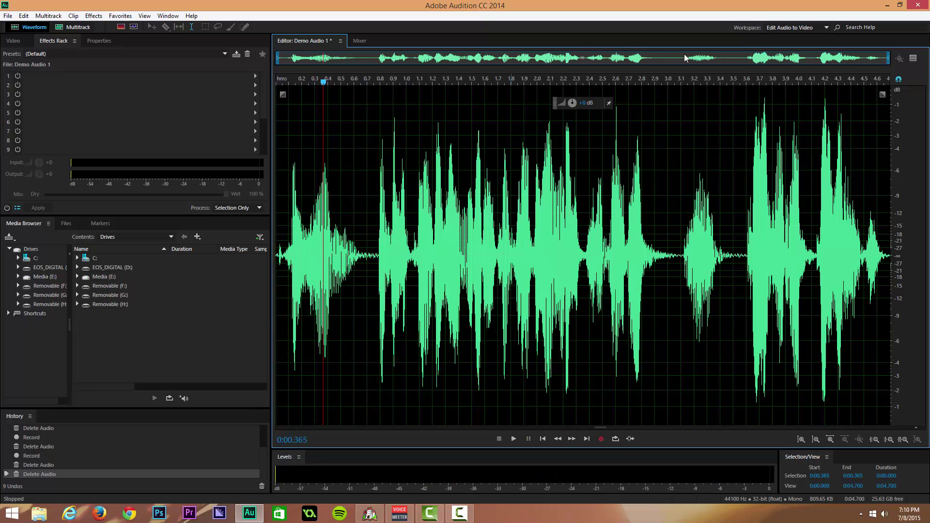
# Zoom into the waveform start and silence the opening 0.054 seconds
pyautogui.moveTo(888, 58); pyautogui.dragTo(297, 105)
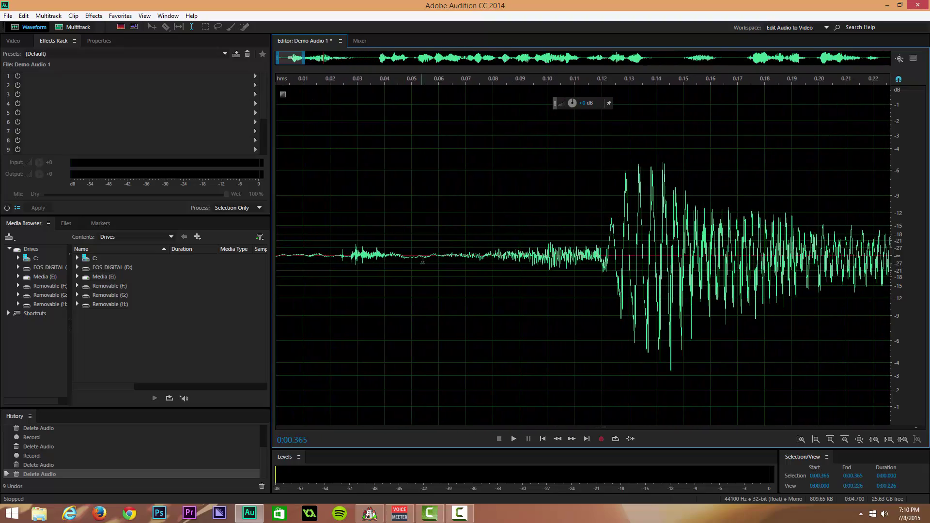
pyautogui.moveTo(422, 272); pyautogui.dragTo(277, 272)
pyautogui.rightClick(352, 274)
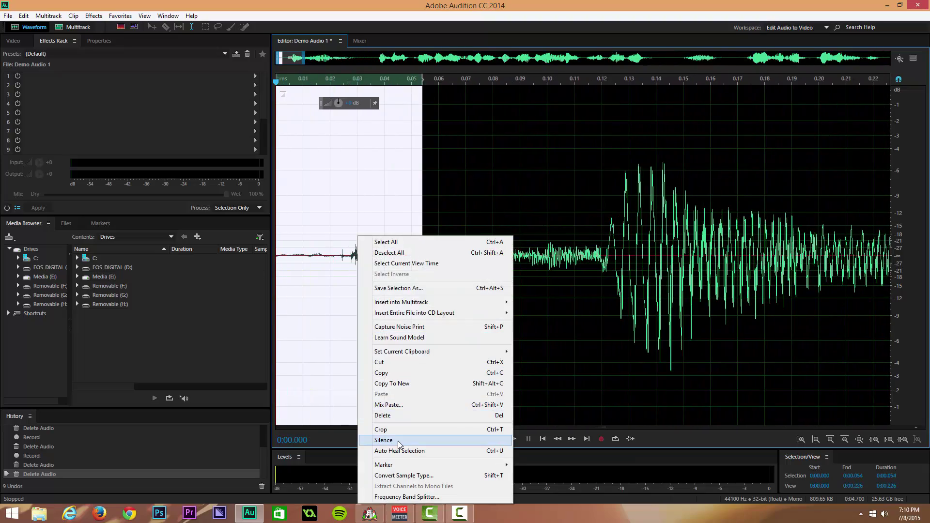
pyautogui.click(403, 443)
pyautogui.click(372, 282)
# Auto Heal the small click at 0.042–0.057 seconds and play it back to check
pyautogui.moveTo(432, 257); pyautogui.dragTo(392, 258)
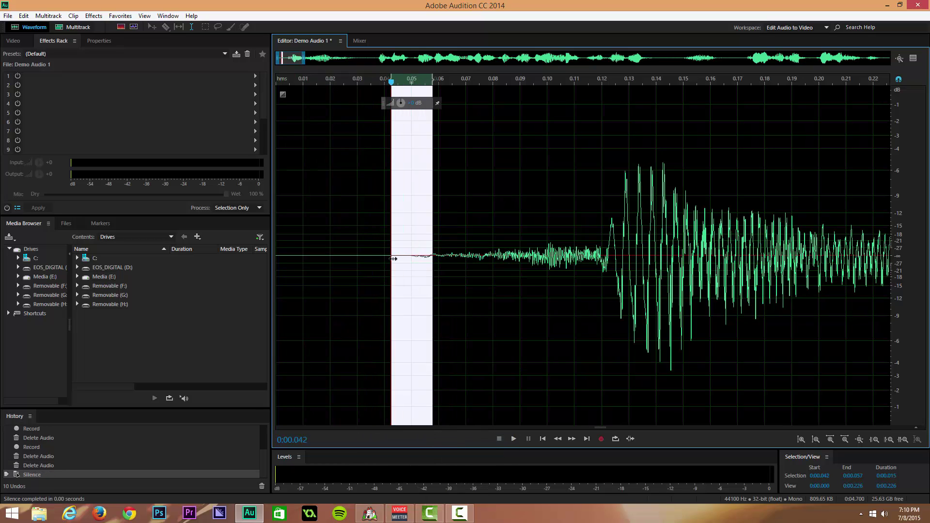
pyautogui.rightClick(422, 262)
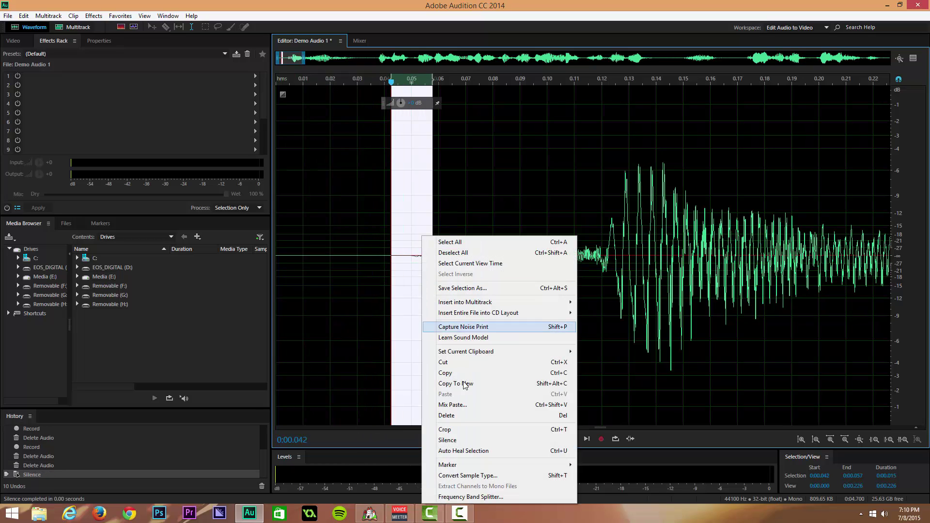
pyautogui.click(464, 450)
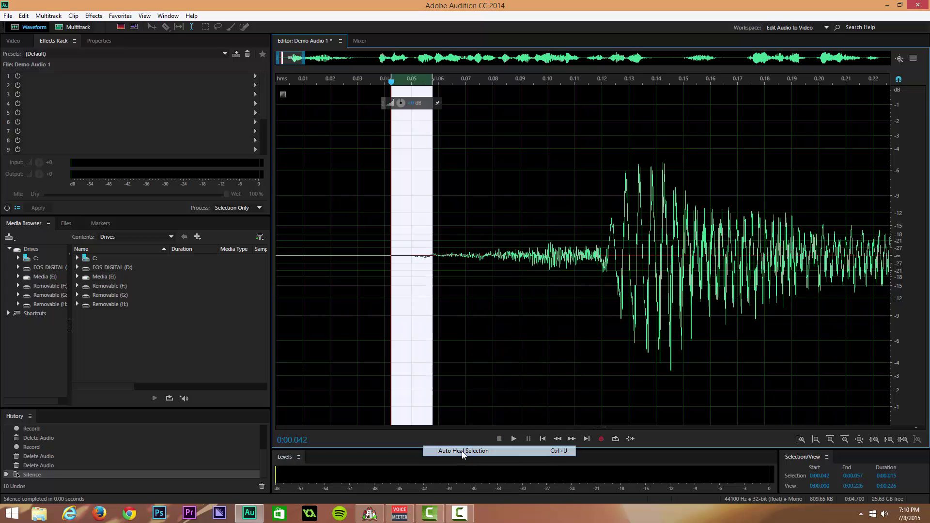
pyautogui.hotkey('ctrl', 'shift', 'a')
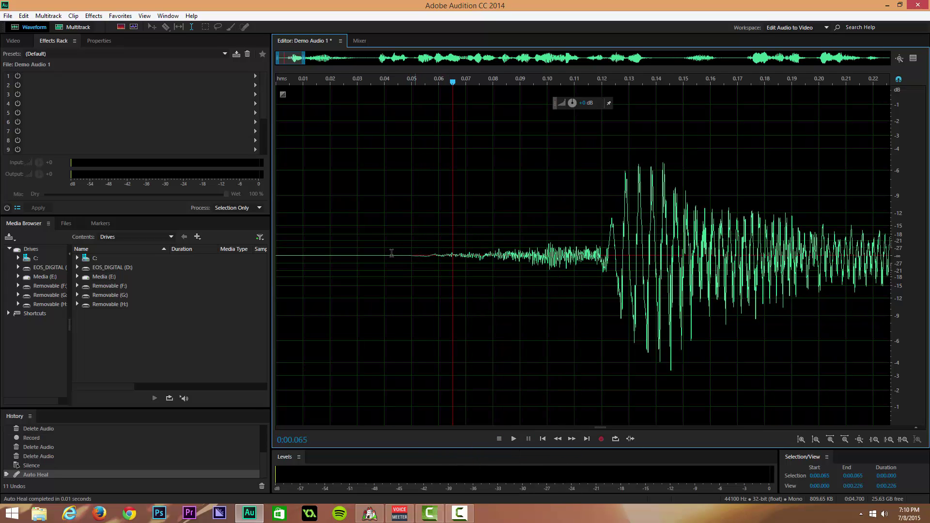
pyautogui.press('space')
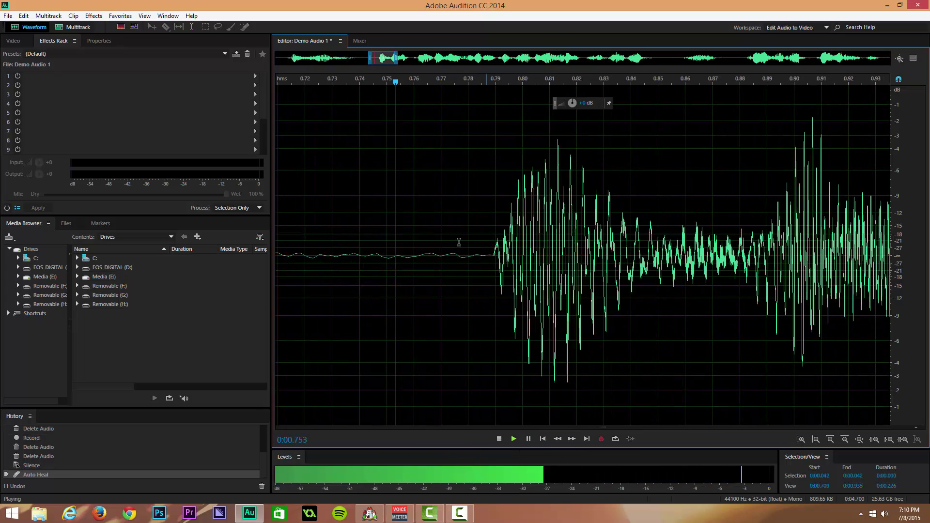
pyautogui.press('space')
# Load the Podcast Voice preset into the Effects Rack and preview the take from the start
pyautogui.moveTo(380, 57); pyautogui.dragTo(891, 57)
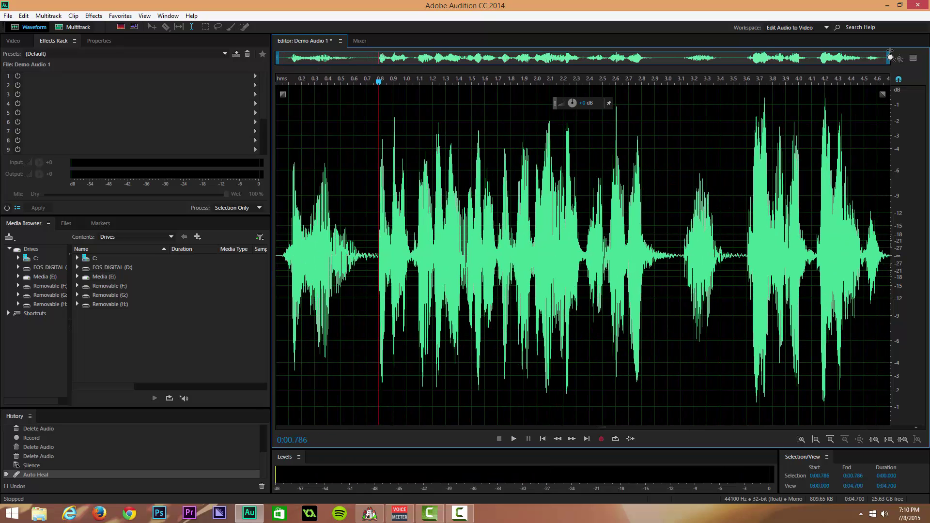
pyautogui.click(225, 54)
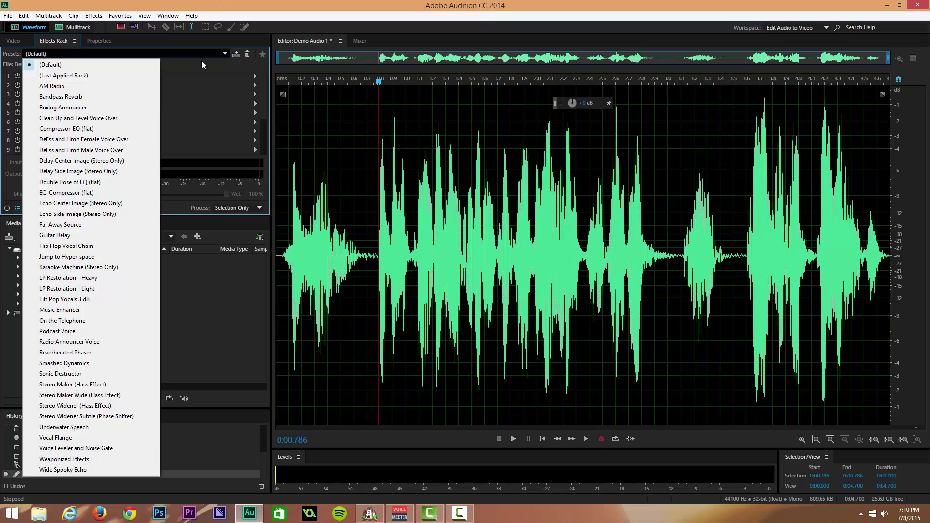
pyautogui.click(80, 331)
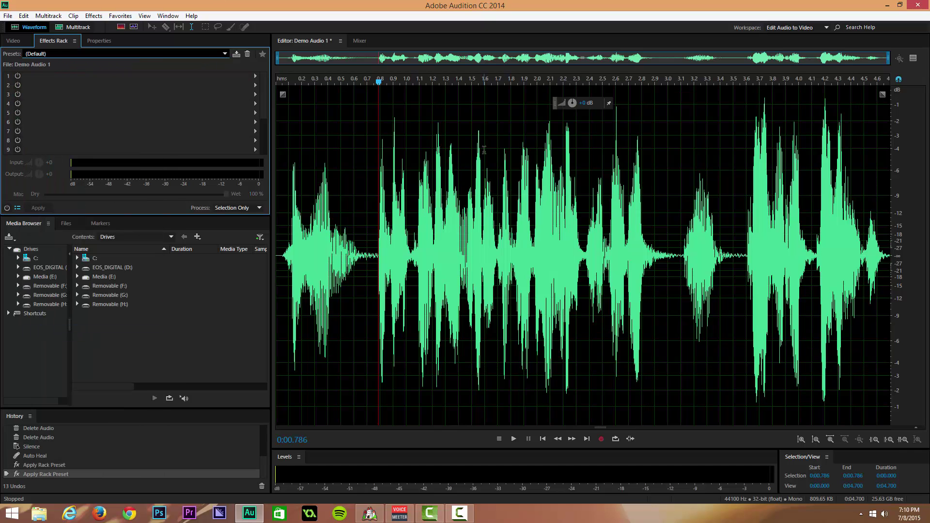
pyautogui.click(462, 153)
pyautogui.click(109, 54)
pyautogui.click(105, 331)
pyautogui.click(415, 164)
pyautogui.press('Home')
pyautogui.press('space')
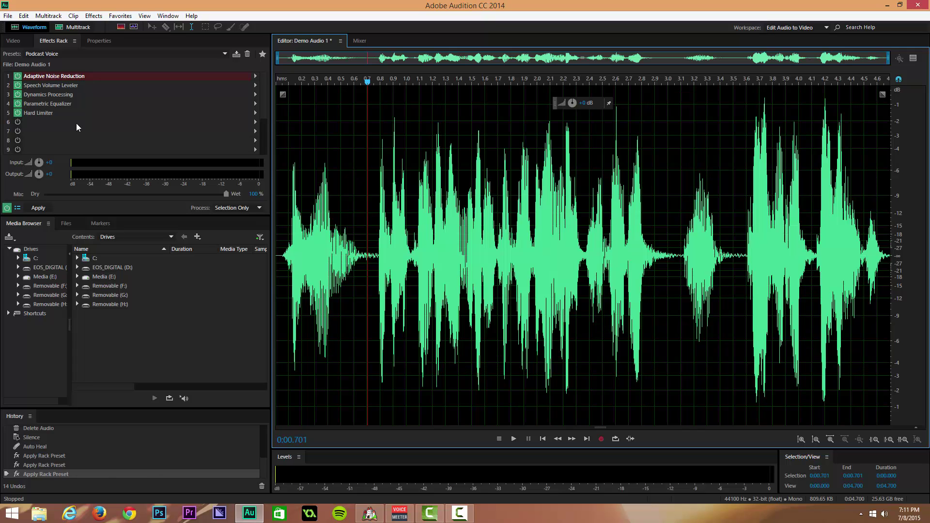
# Inspect the Parametric Equalizer settings and apply the Podcast Voice effects rack
pyautogui.doubleClick(75, 104)
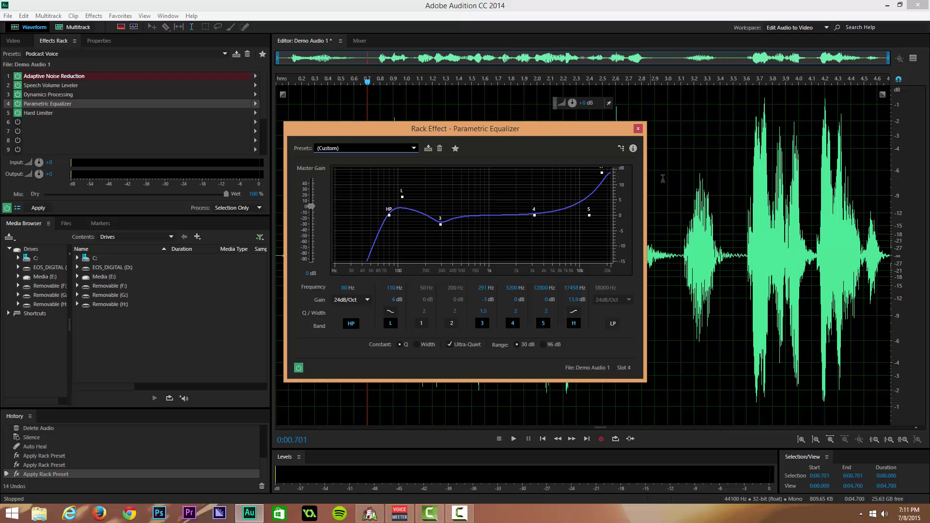
pyautogui.click(638, 129)
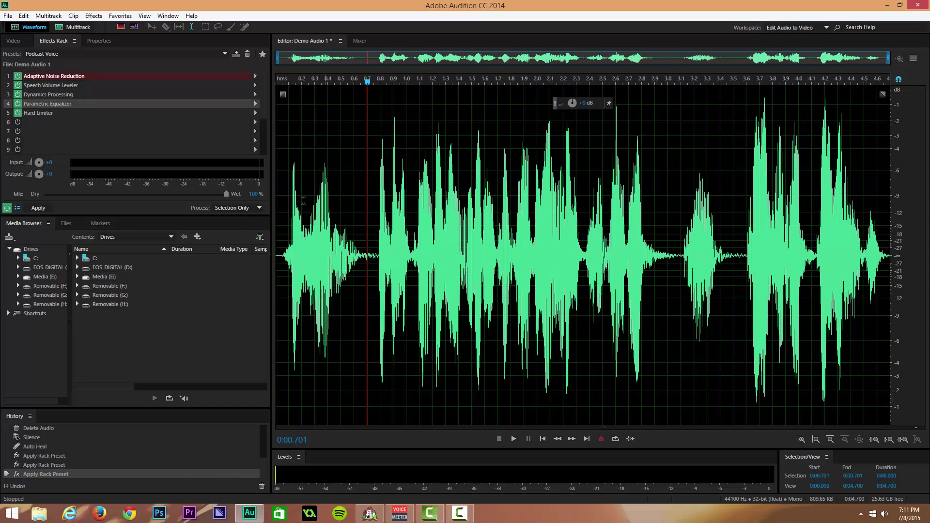
pyautogui.click(38, 207)
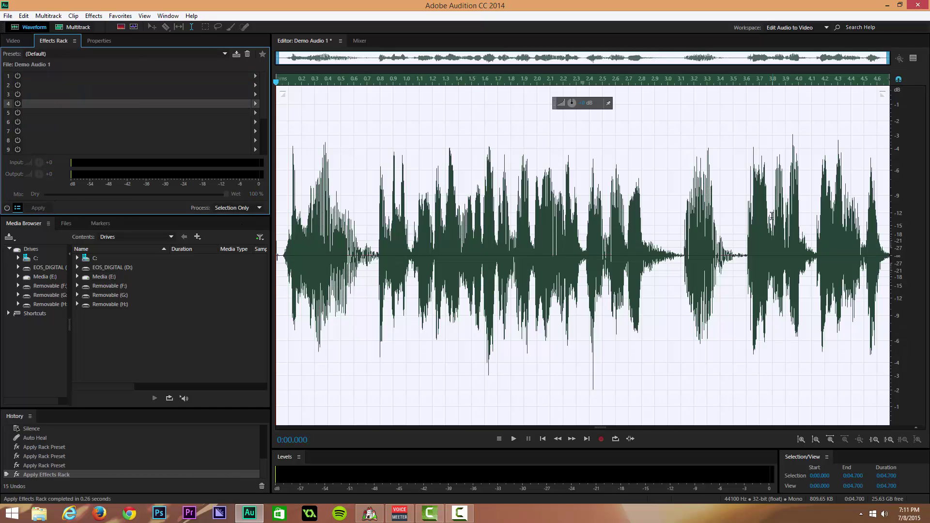
# Save the recording as Demo Audio 1.wav and return to RPG Maker VX Ace
pyautogui.click(8, 16)
pyautogui.click(29, 143)
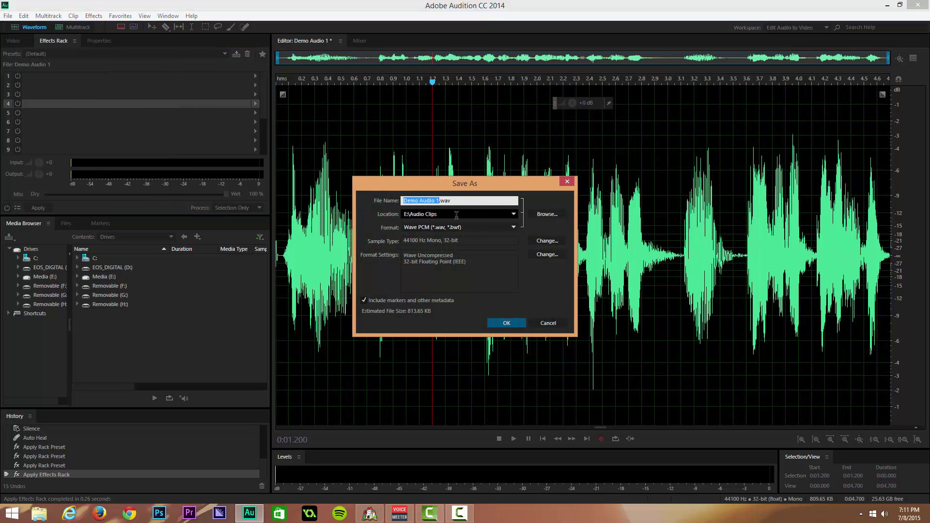
pyautogui.click(505, 323)
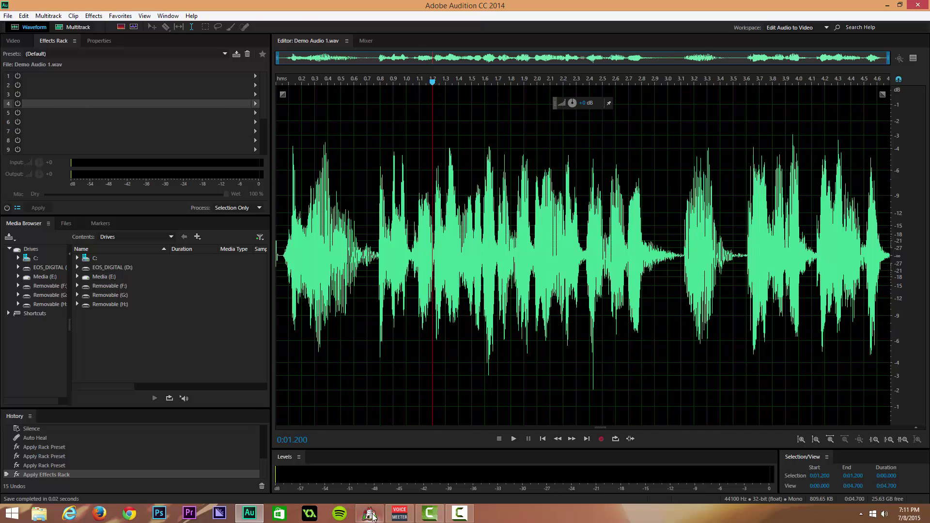
pyautogui.click(371, 513)
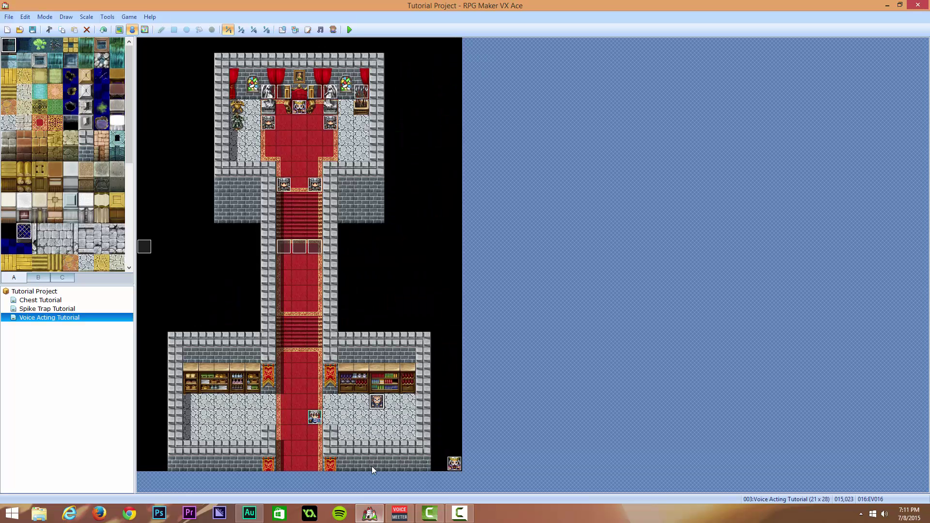
# Import Demo Audio 1 from the Audio Clips folder into the project's Audio/SE resources
pyautogui.doubleClick(377, 402)
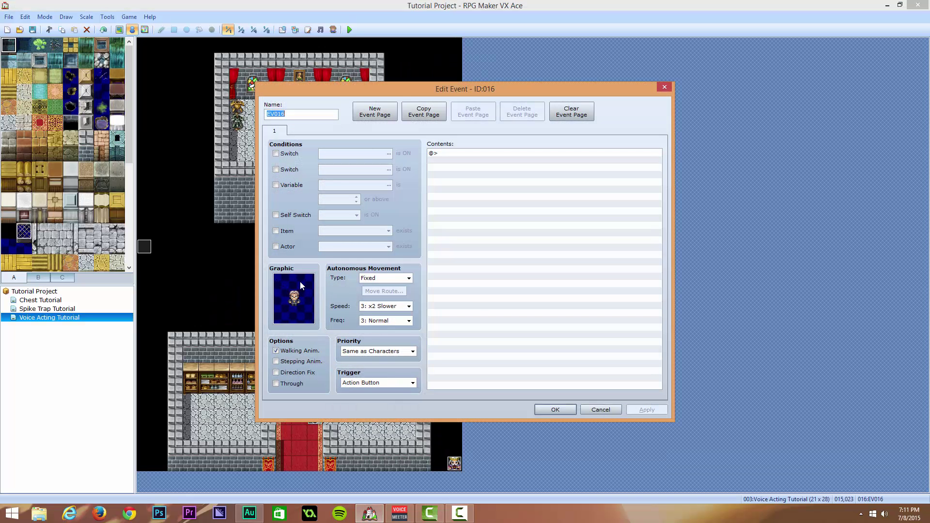
pyautogui.click(600, 410)
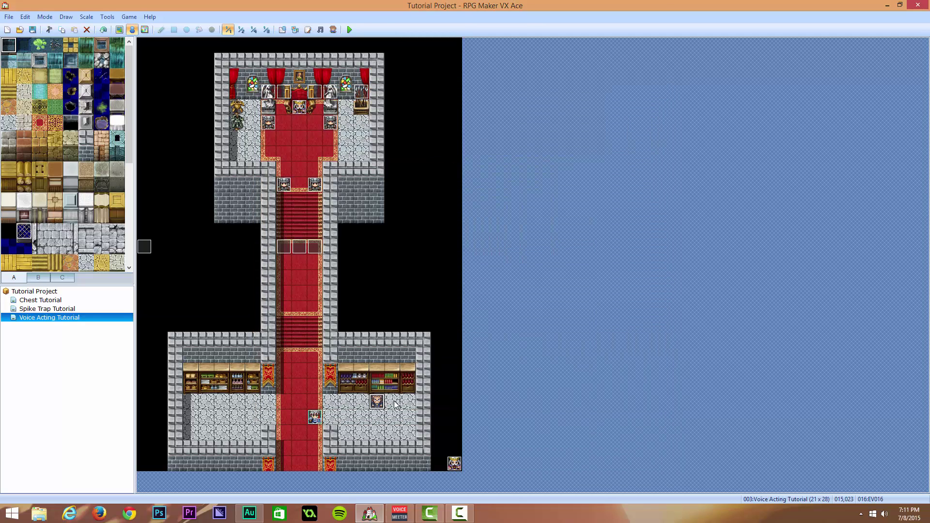
pyautogui.click(295, 30)
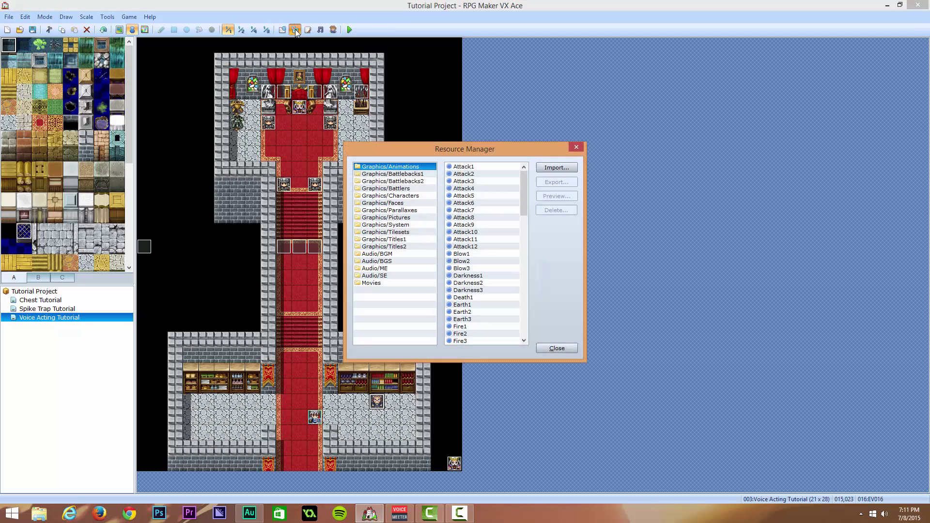
pyautogui.click(381, 276)
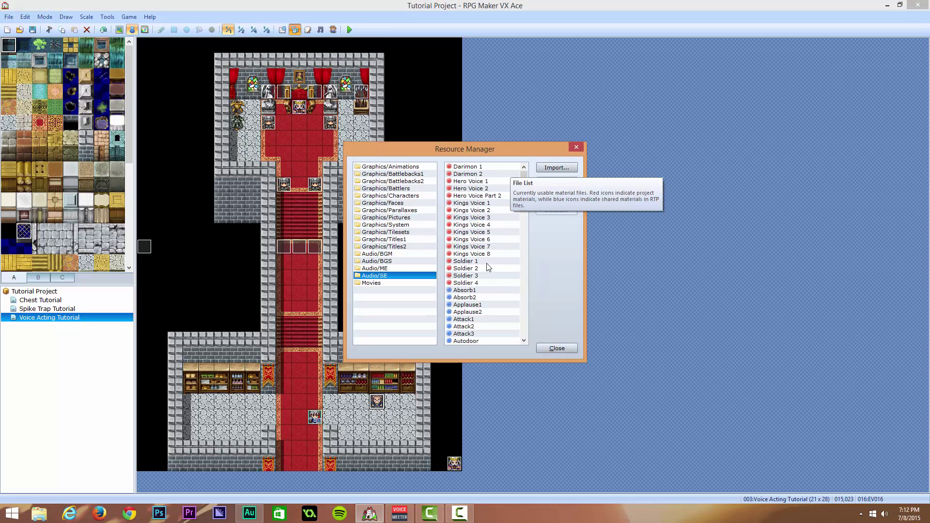
pyautogui.click(554, 168)
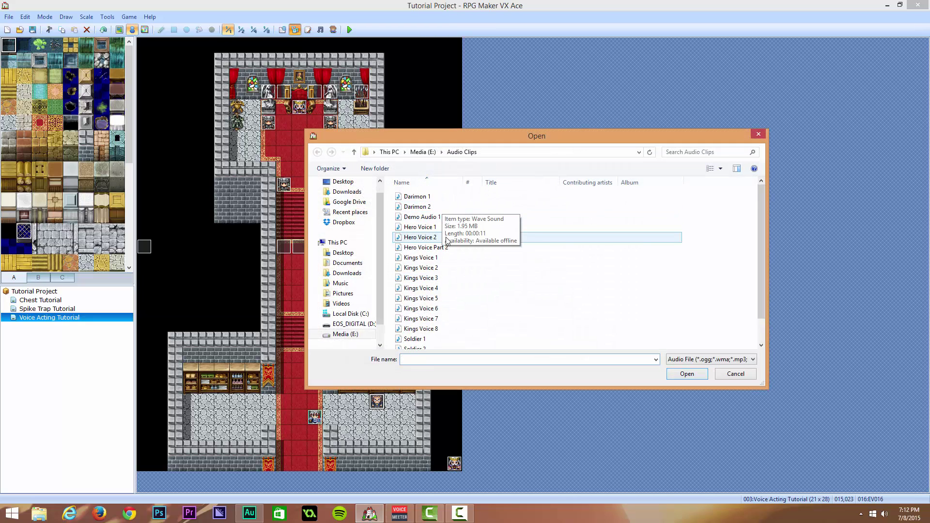
pyautogui.click(444, 218)
pyautogui.doubleClick(443, 217)
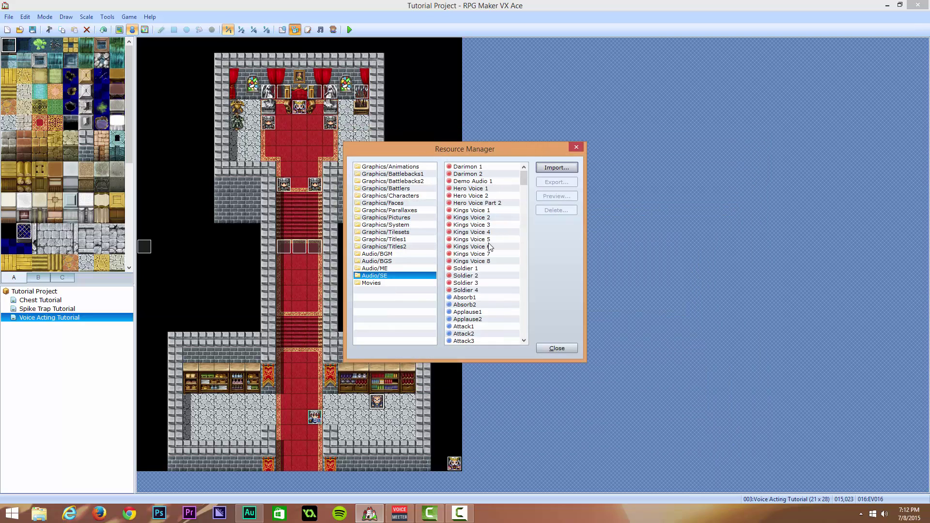
pyautogui.click(493, 183)
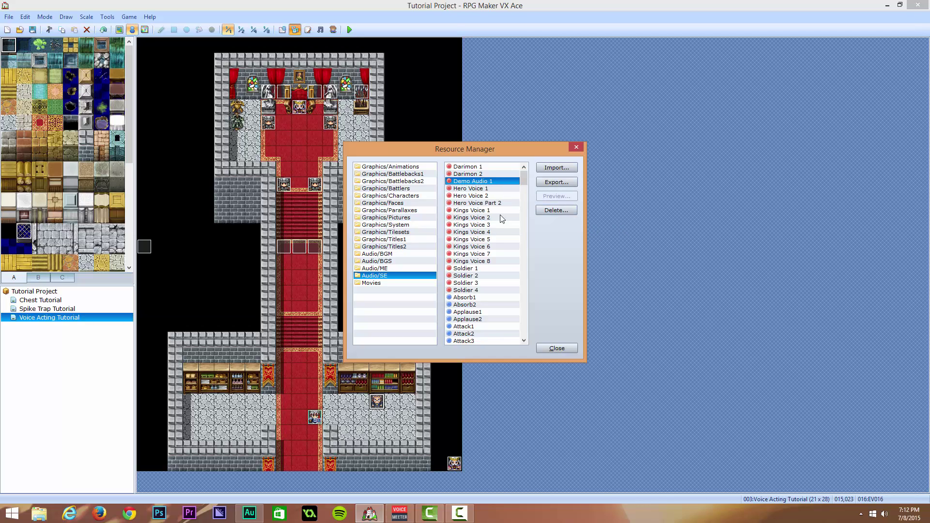
pyautogui.click(563, 349)
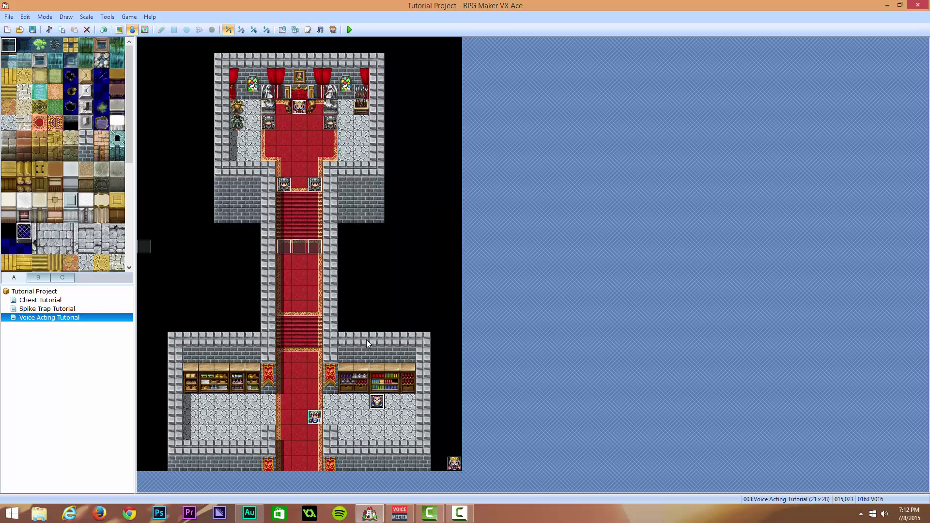
# Begin a Play SE command in event EV016 with Demo Audio 1 as the sound
pyautogui.doubleClick(378, 403)
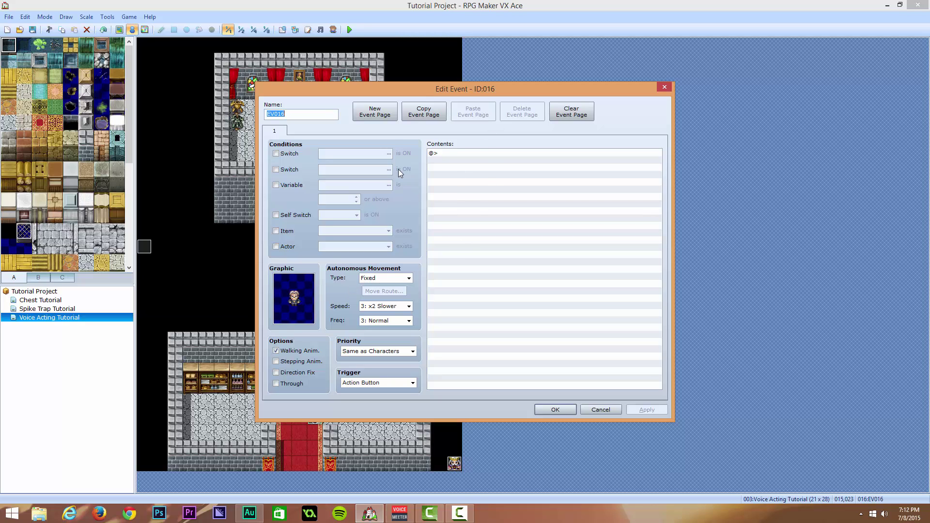
pyautogui.doubleClick(432, 155)
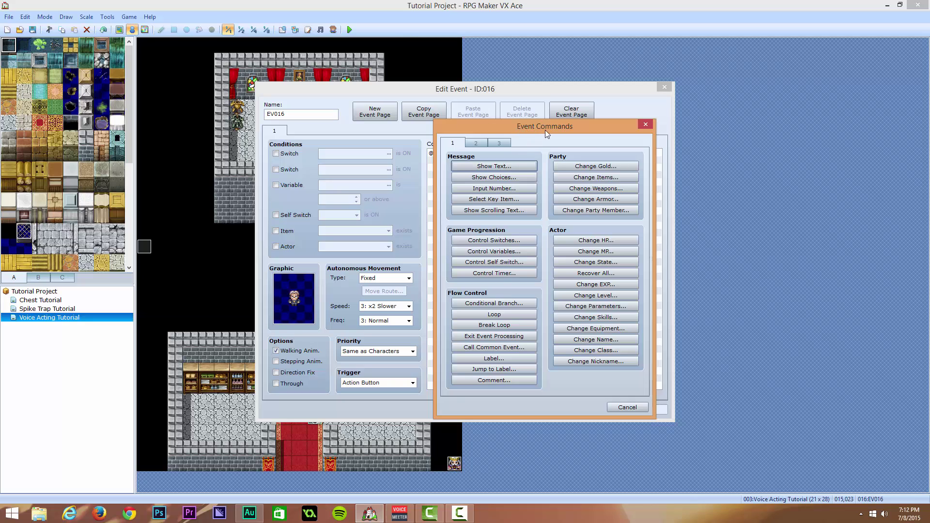
pyautogui.moveTo(521, 126); pyautogui.dragTo(456, 110)
pyautogui.click(434, 127)
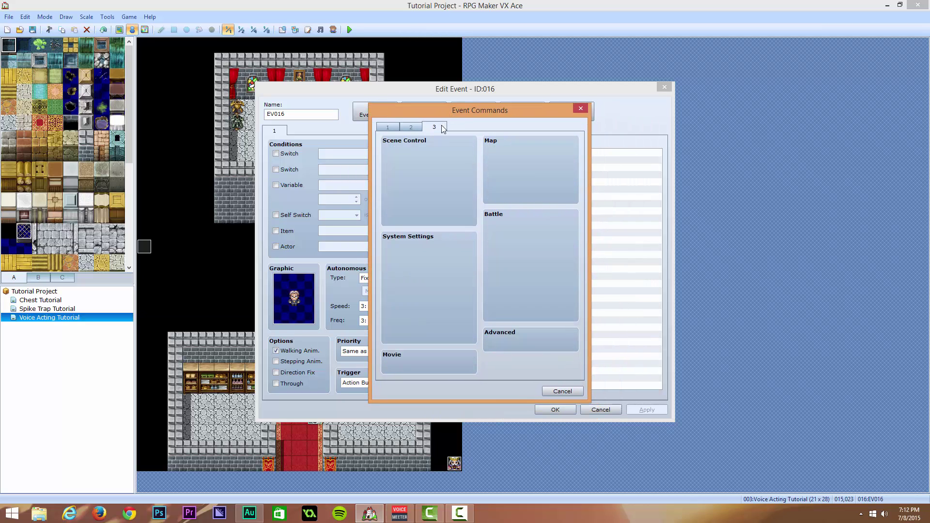
pyautogui.click(413, 127)
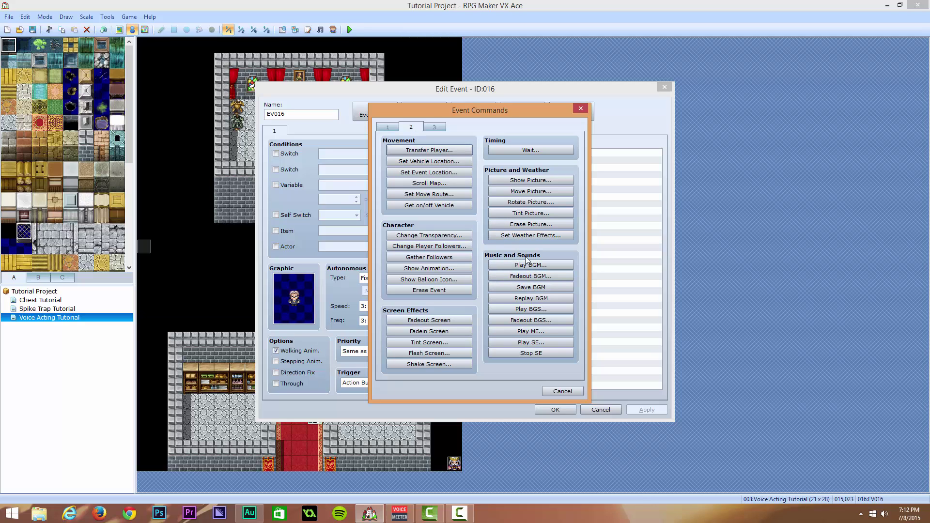
pyautogui.click(542, 343)
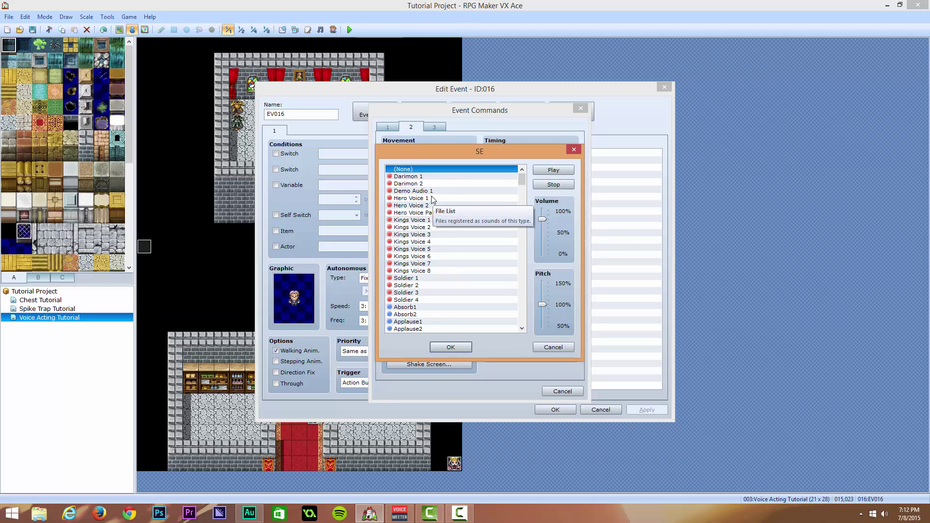
pyautogui.click(424, 192)
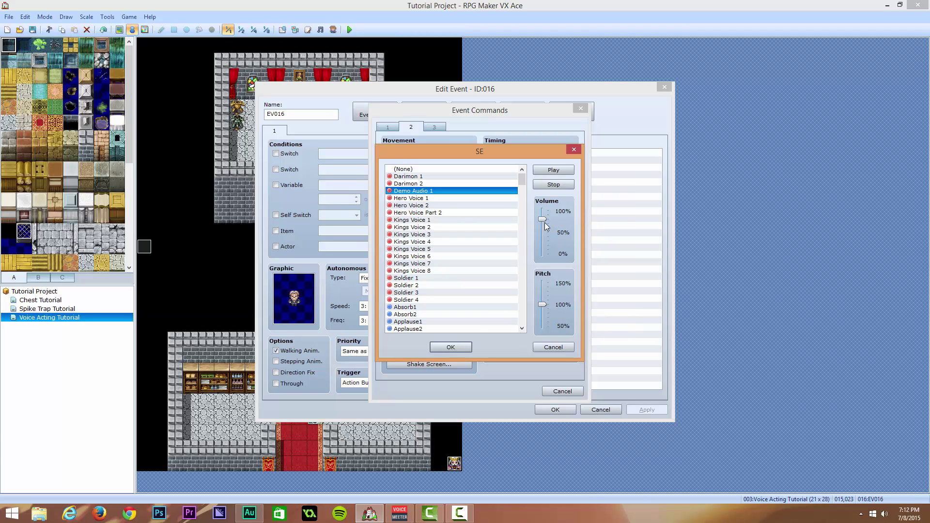
# Preview the voice line, settle on volume 100 and pitch 95, and add the command
pyautogui.moveTo(542, 219); pyautogui.dragTo(545, 199)
pyautogui.click(546, 175)
pyautogui.moveTo(542, 309); pyautogui.dragTo(542, 343)
pyautogui.moveTo(543, 326); pyautogui.dragTo(542, 311)
pyautogui.moveTo(548, 263); pyautogui.dragTo(547, 266)
pyautogui.click(572, 185)
pyautogui.moveTo(543, 284); pyautogui.dragTo(545, 301)
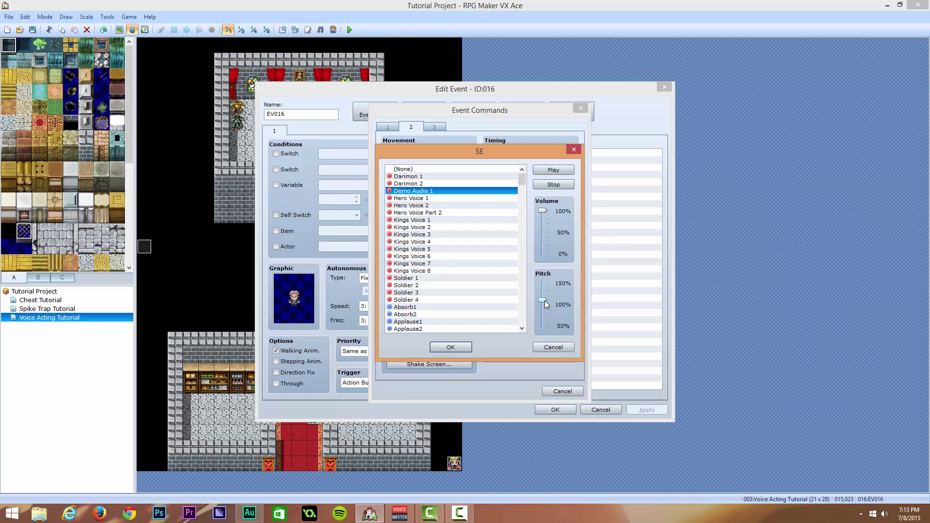
pyautogui.click(481, 191)
pyautogui.click(545, 305)
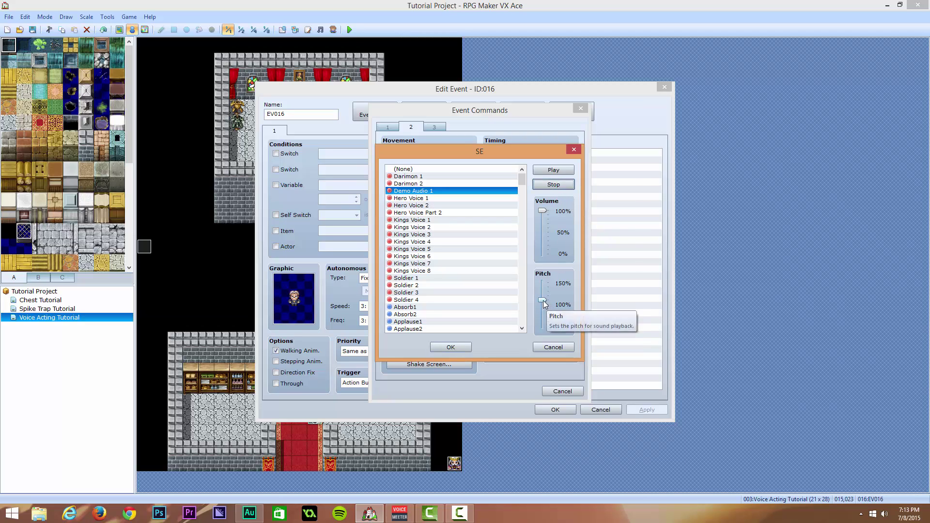
pyautogui.moveTo(544, 303); pyautogui.dragTo(544, 309)
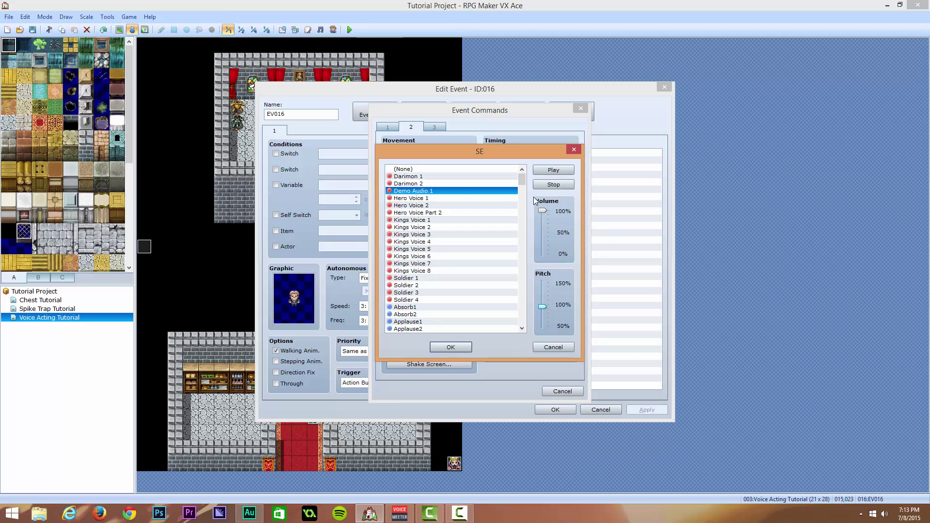
pyautogui.click(462, 192)
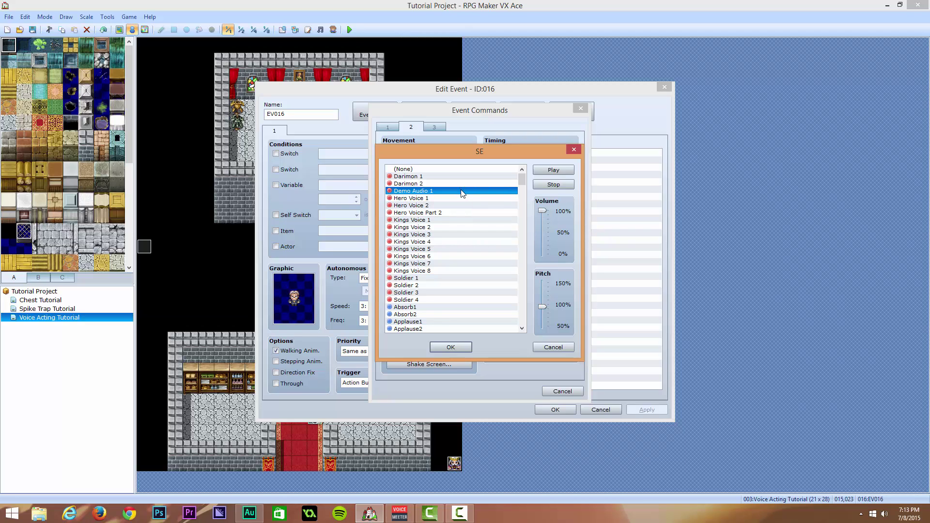
pyautogui.click(556, 186)
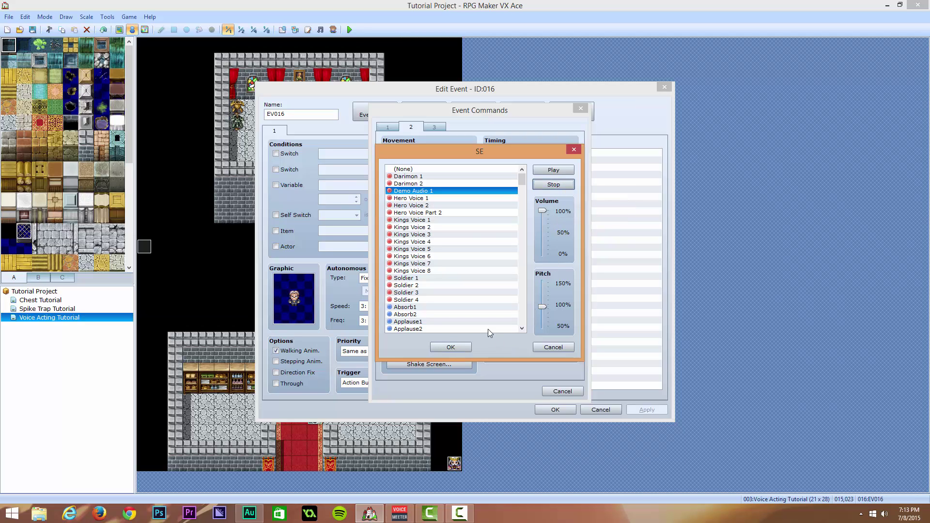
pyautogui.click(455, 344)
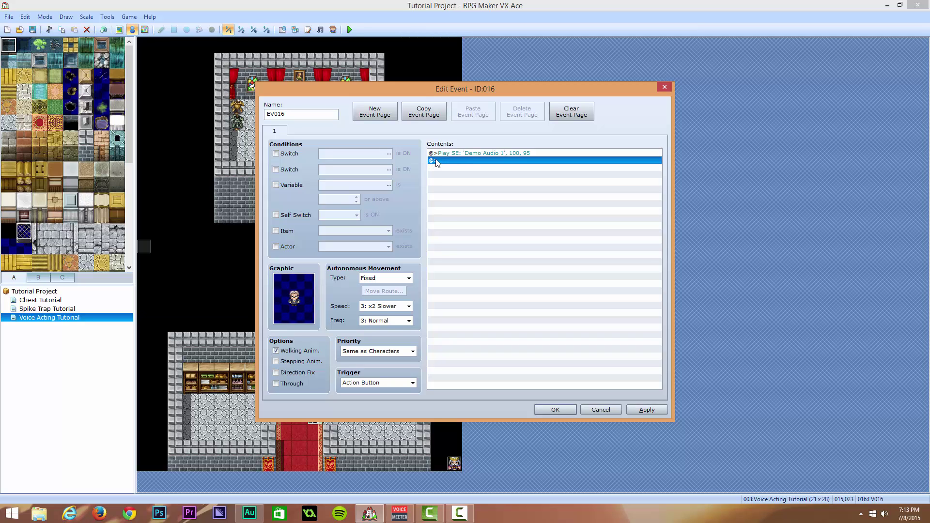
# Add a Show Text message 'Hmm.. If I combine this together and that together... my god I've got it!'
pyautogui.doubleClick(436, 161)
pyautogui.click(490, 170)
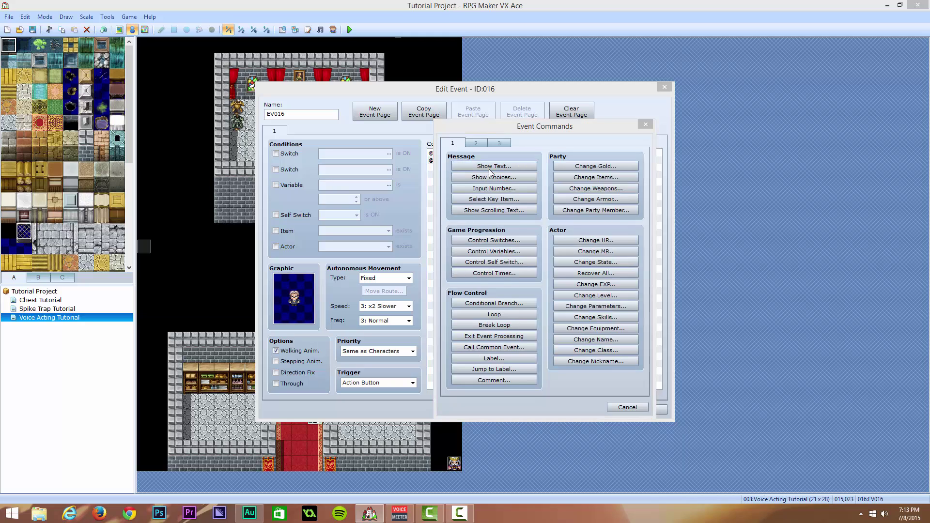
pyautogui.write('Hmm.')
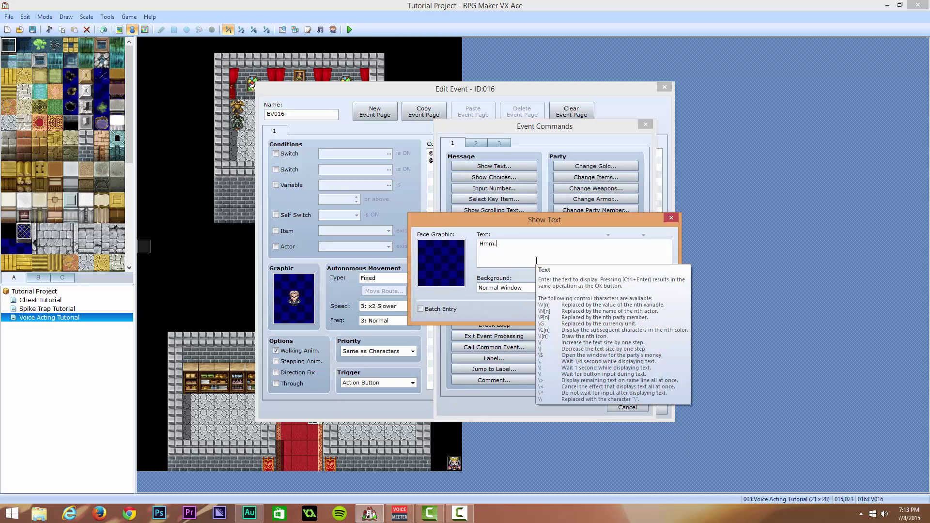
pyautogui.write(". If i combine this together and that together... my god i've got it!")
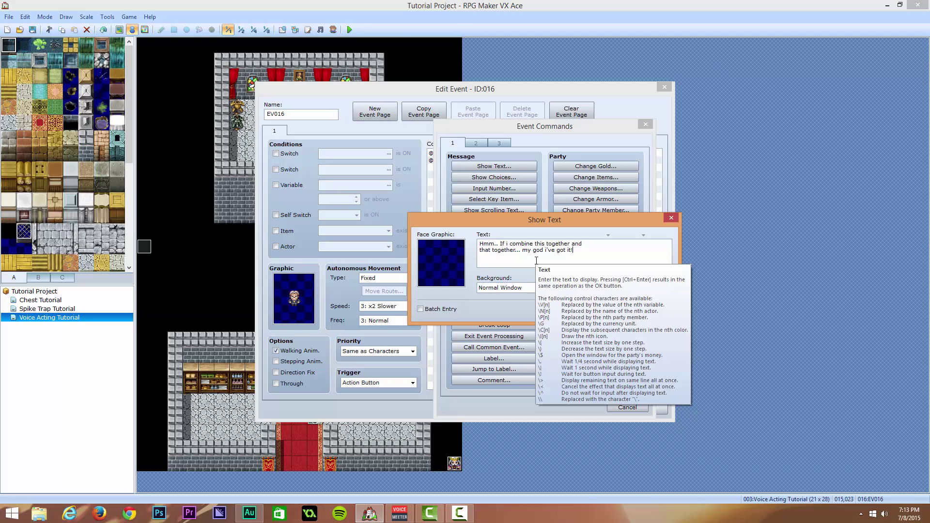
pyautogui.click(548, 251)
pyautogui.press('BackSpace')
pyautogui.write('I')
pyautogui.hotkey('ctrl', 'shift', 'Left')
pyautogui.hotkey('ctrl', 'shift', 'Left')
pyautogui.hotkey('ctrl', 'shift', 'Left')
pyautogui.hotkey('ctrl', 'shift', 'Left')
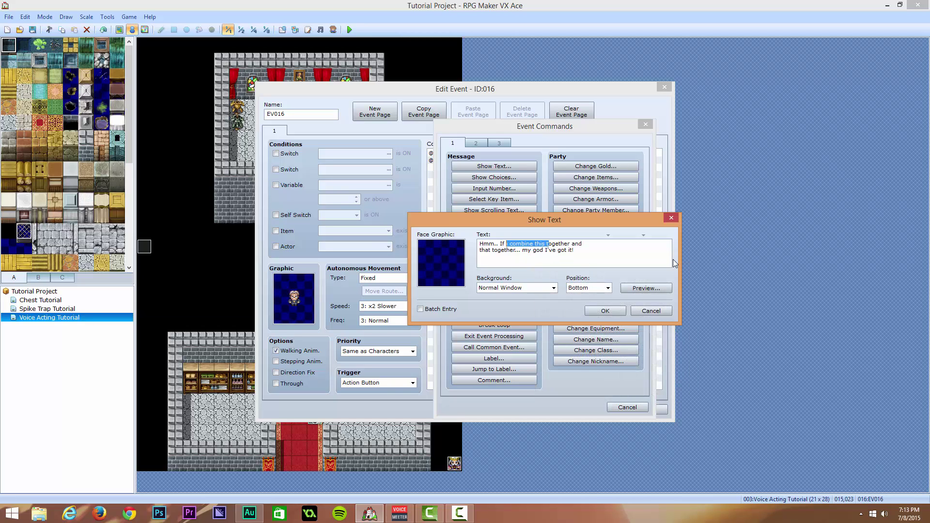
pyautogui.press('Left')
pyautogui.press('Delete')
pyautogui.write('I')
pyautogui.click(574, 250)
pyautogui.press('BackSpace')
# Give the message the old man with glasses face from the People2 set
pyautogui.doubleClick(431, 264)
pyautogui.click(436, 199)
pyautogui.press('Down')
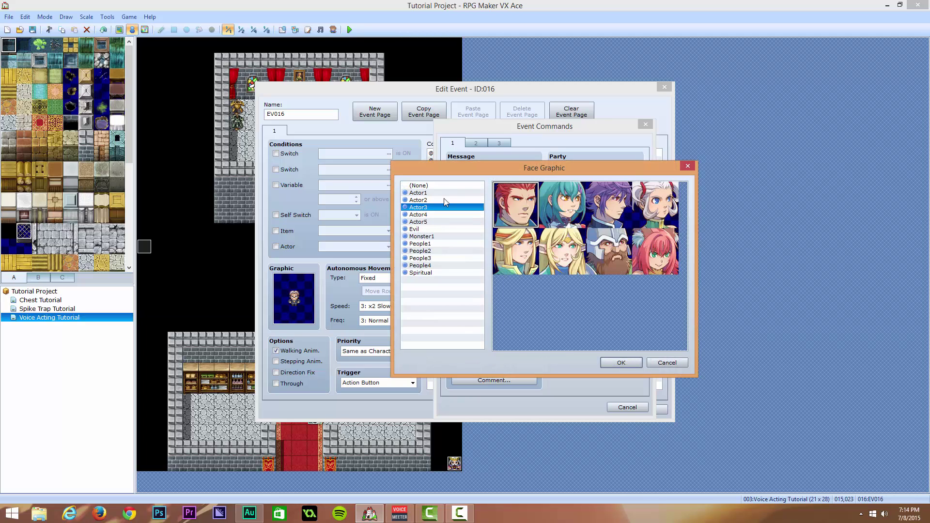
pyautogui.press('Down')
pyautogui.press('Down')
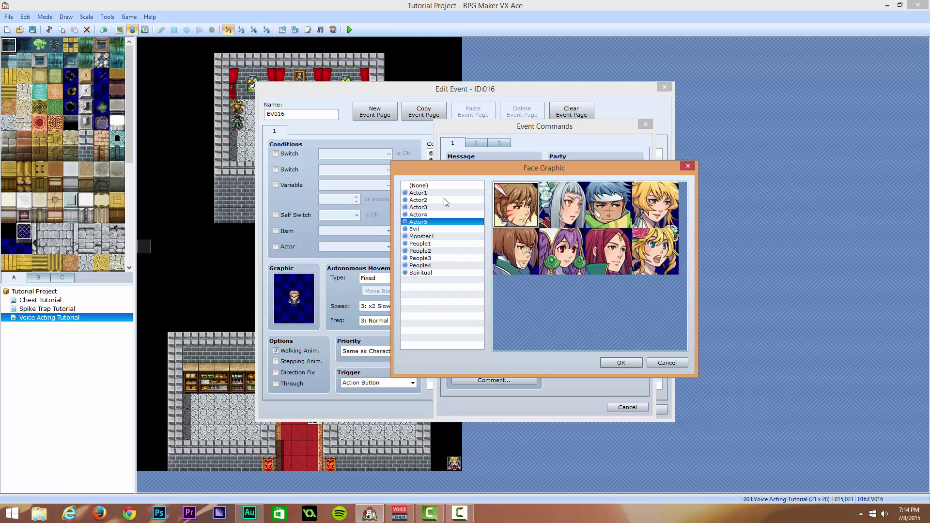
pyautogui.press('Down')
pyautogui.press('Down')
pyautogui.press('Down')
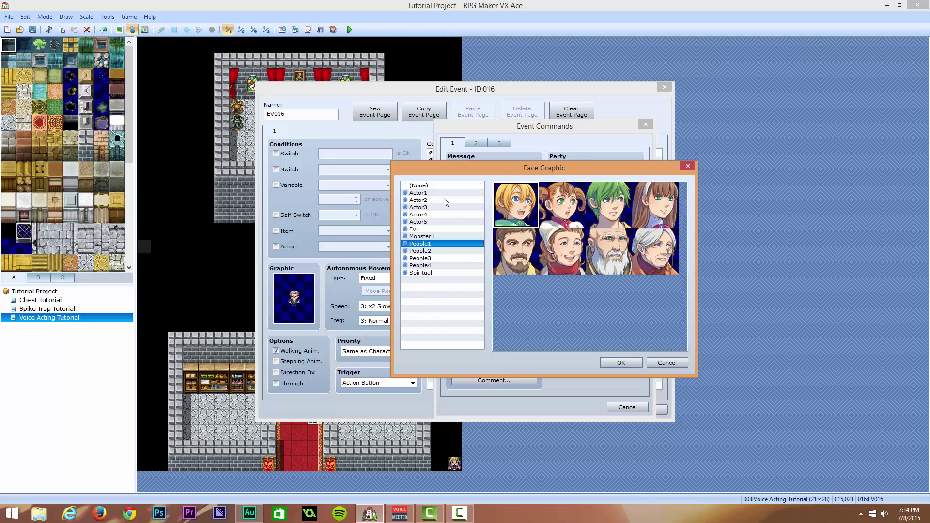
pyautogui.press('Down')
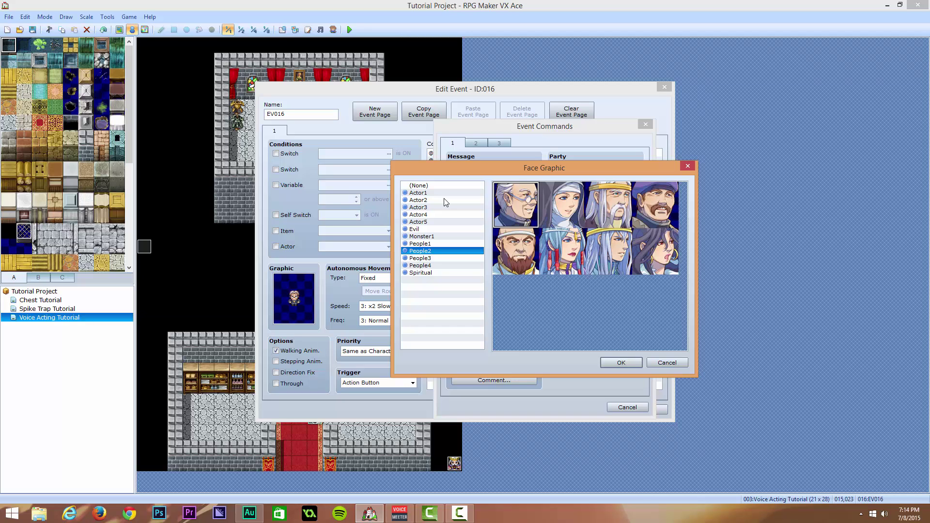
pyautogui.doubleClick(519, 199)
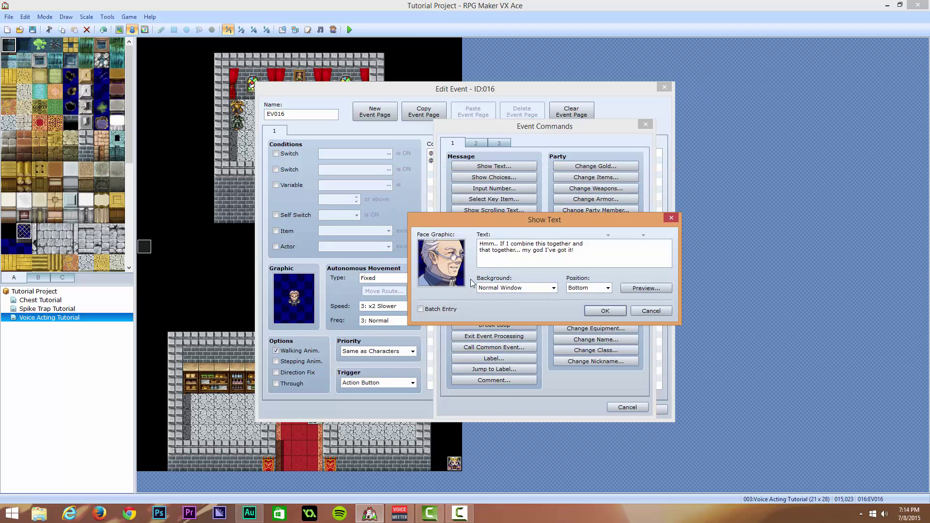
# Confirm the message, append a Stop SE command after it, and save EV016
pyautogui.click(592, 313)
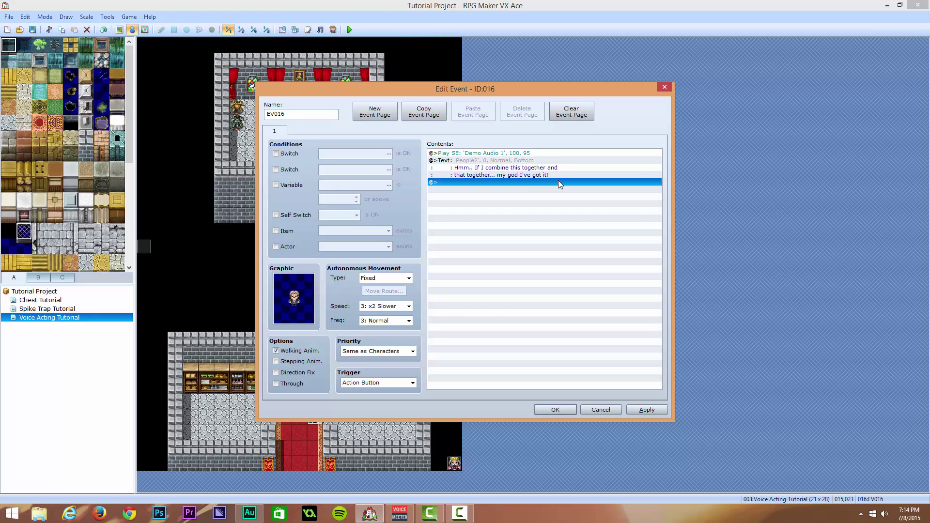
pyautogui.doubleClick(525, 182)
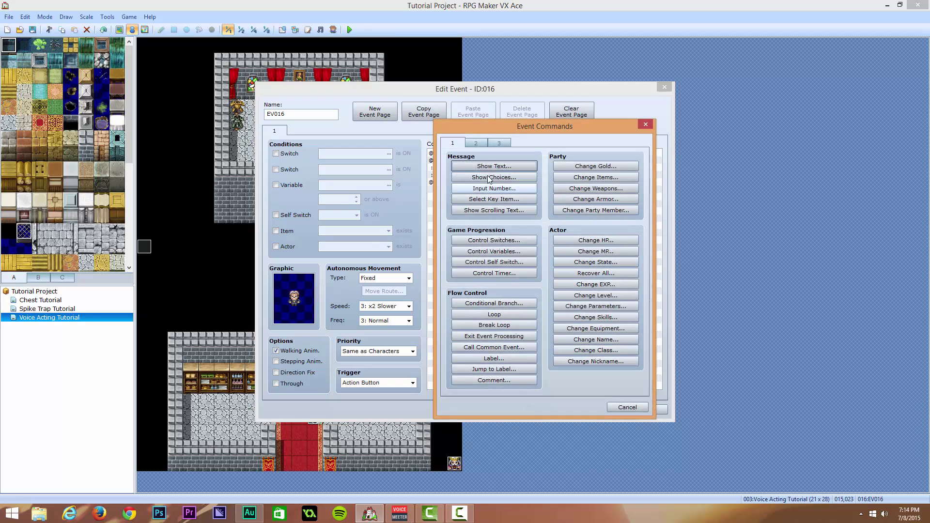
pyautogui.click(482, 143)
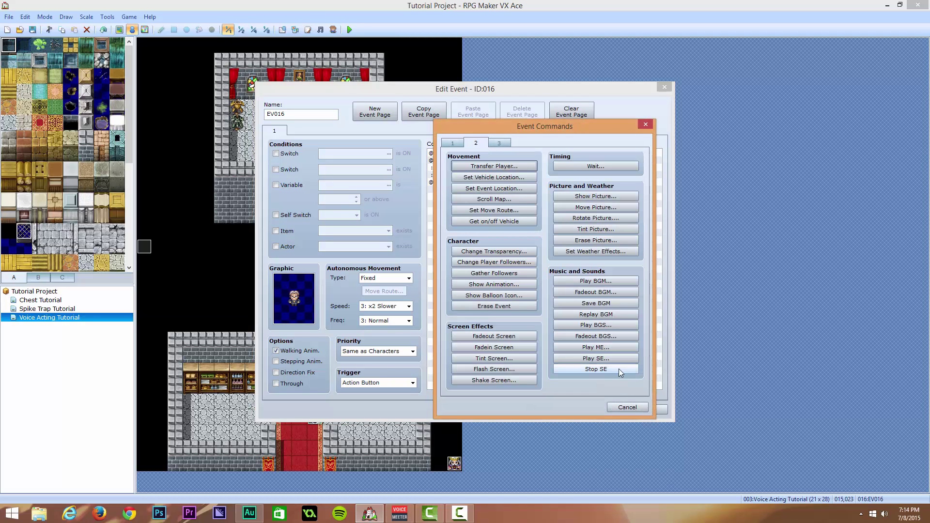
pyautogui.click(620, 371)
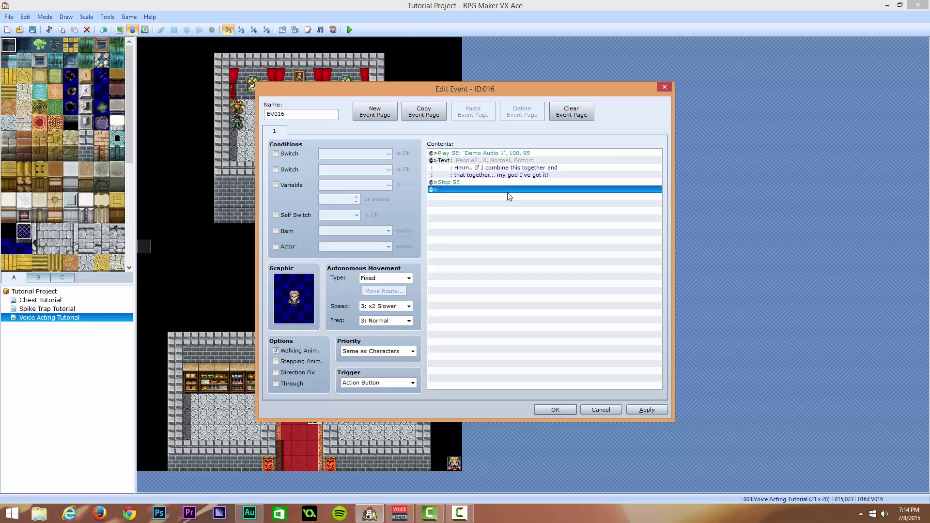
pyautogui.click(555, 410)
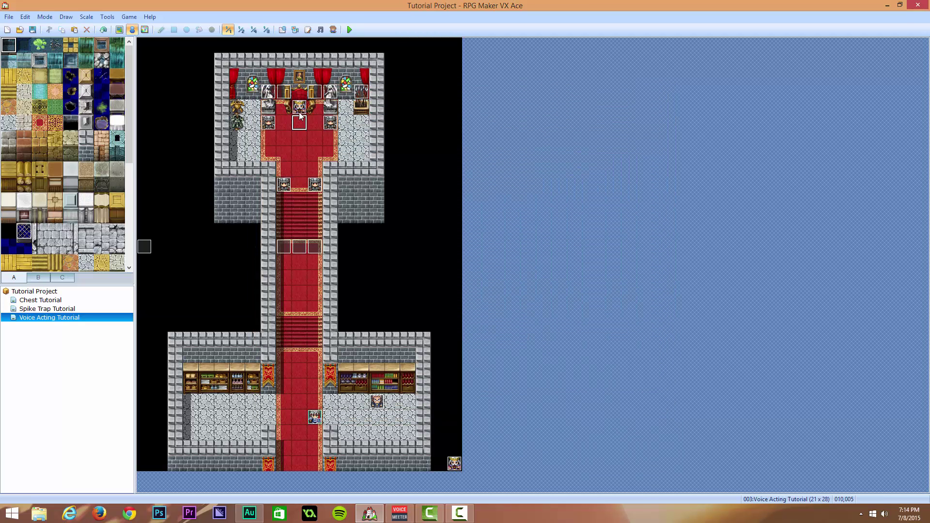
pyautogui.doubleClick(299, 109)
pyautogui.click(463, 154)
pyautogui.click(463, 161)
pyautogui.click(460, 182)
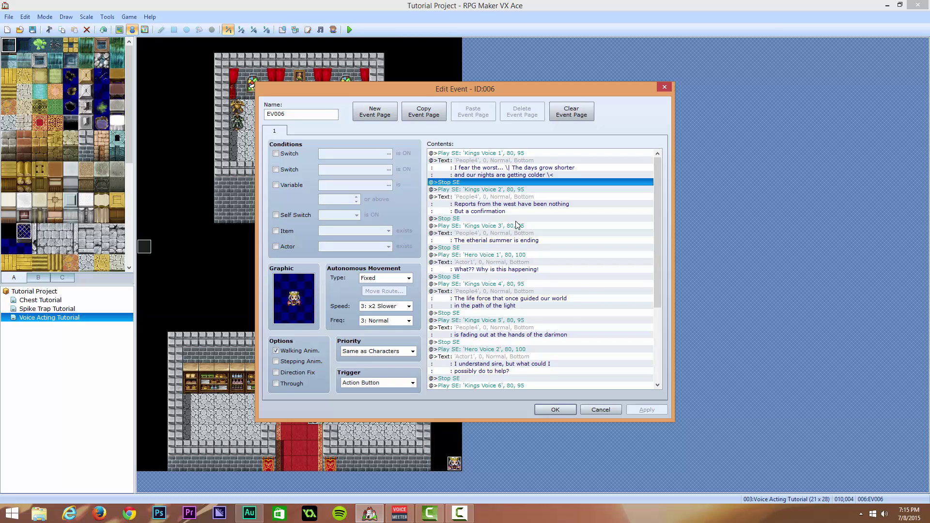
pyautogui.click(601, 411)
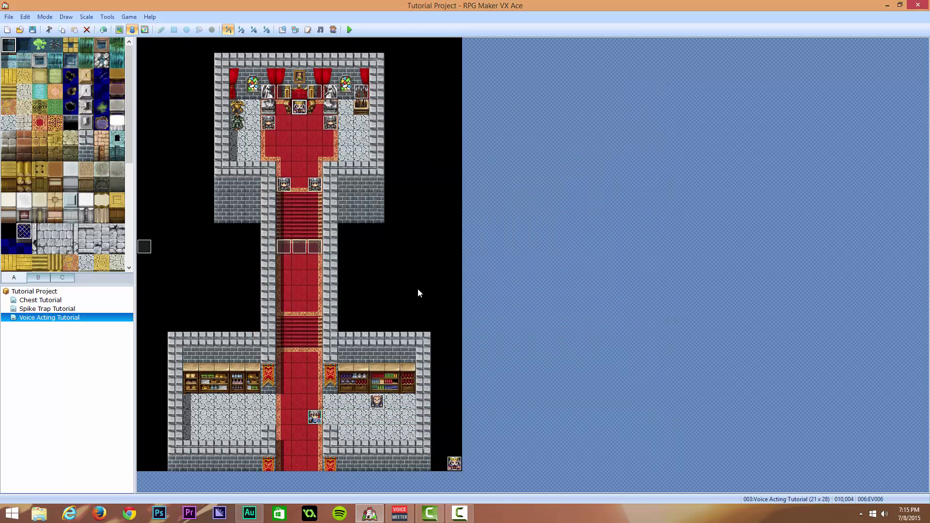
# Save the project, playtest a New Game, and talk to the potion master
pyautogui.click(349, 29)
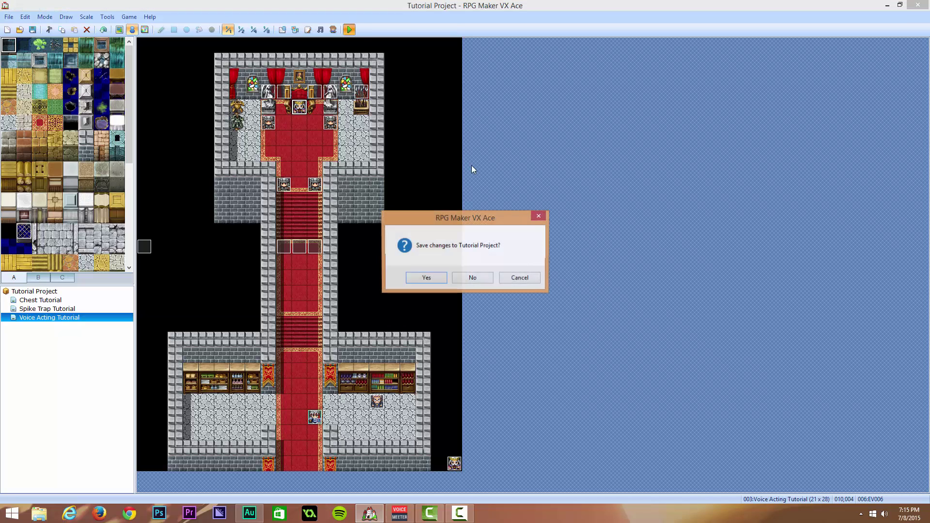
pyautogui.click(438, 278)
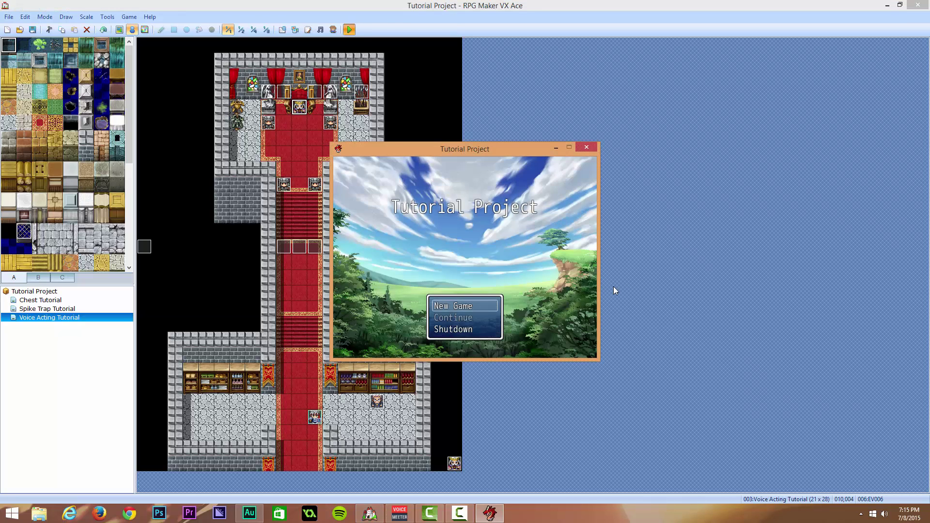
pyautogui.press('Return')
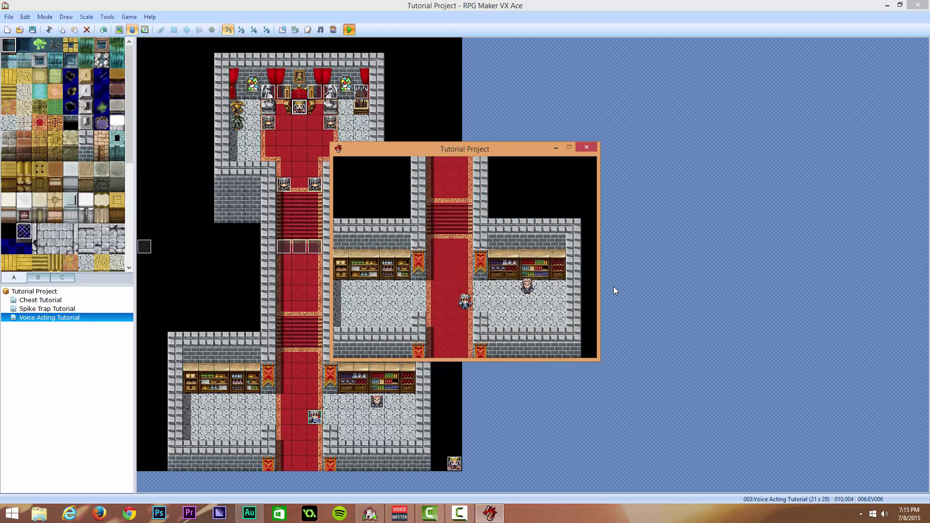
pyautogui.press('Up')
pyautogui.press('Right')
pyautogui.press('Right')
pyautogui.press('Right')
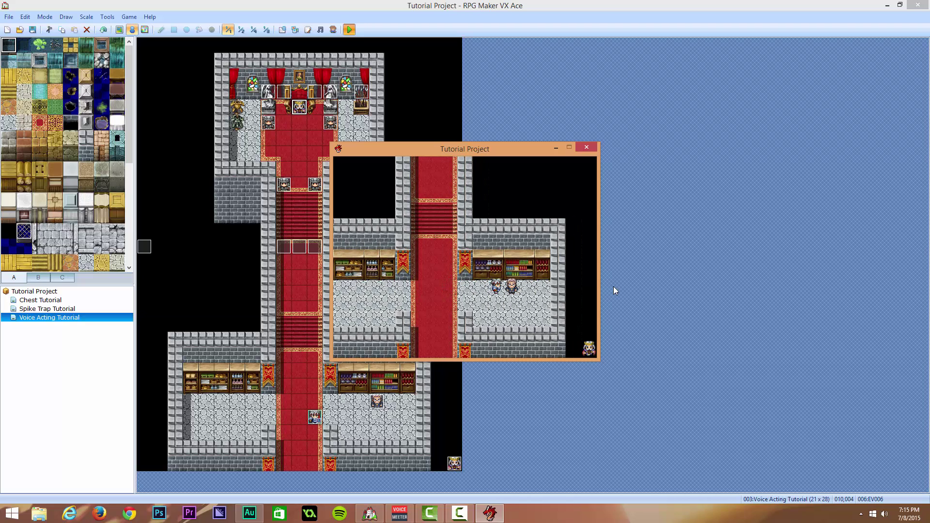
pyautogui.press('Return')
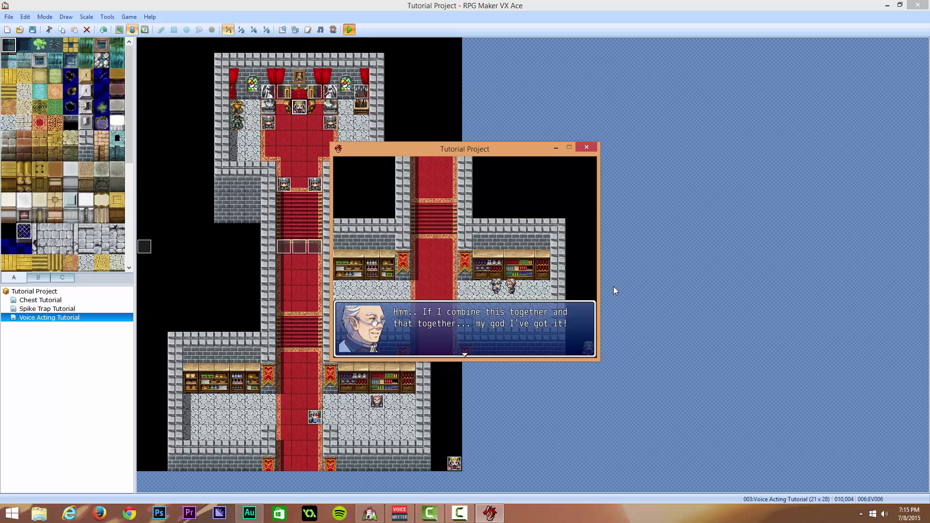
pyautogui.press('Return')
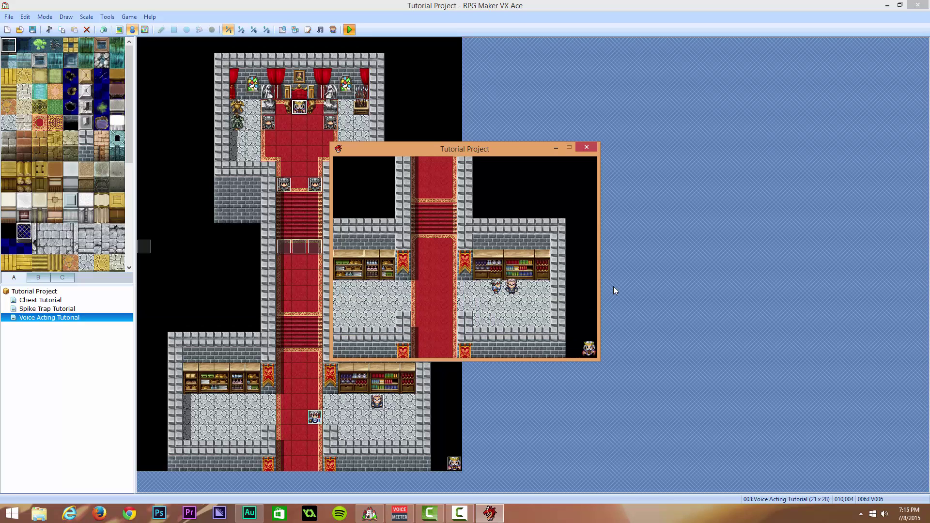
# Walk into the throne room and dismiss the 'I dont think these boots fit me properly' line
pyautogui.press('Left')
pyautogui.press('Left')
pyautogui.press('Left')
pyautogui.press('Up')
pyautogui.press('Up')
pyautogui.press('Up')
pyautogui.press('Up')
pyautogui.press('Up')
pyautogui.press('Up')
pyautogui.press('Up')
pyautogui.press('Up')
pyautogui.press('Up')
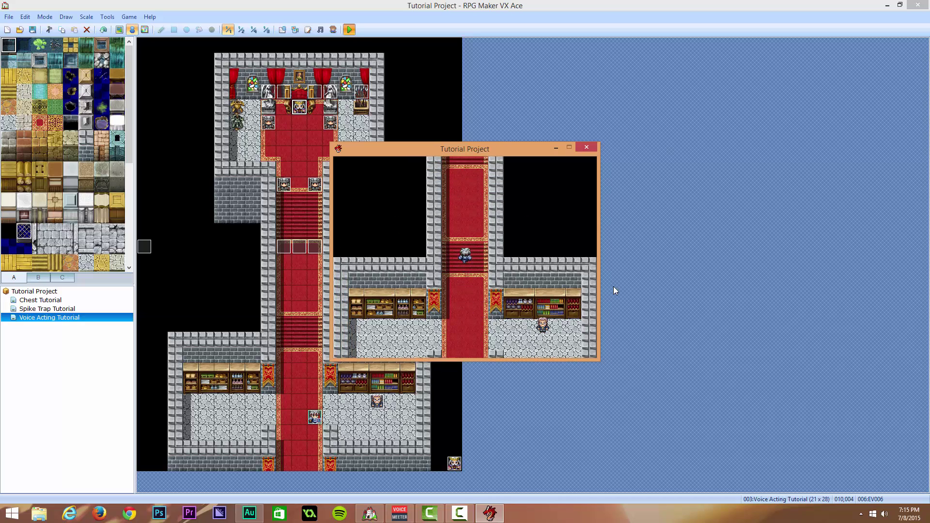
pyautogui.press('Up')
pyautogui.press('Up')
pyautogui.press('Up')
pyautogui.press('Up')
pyautogui.press('Up')
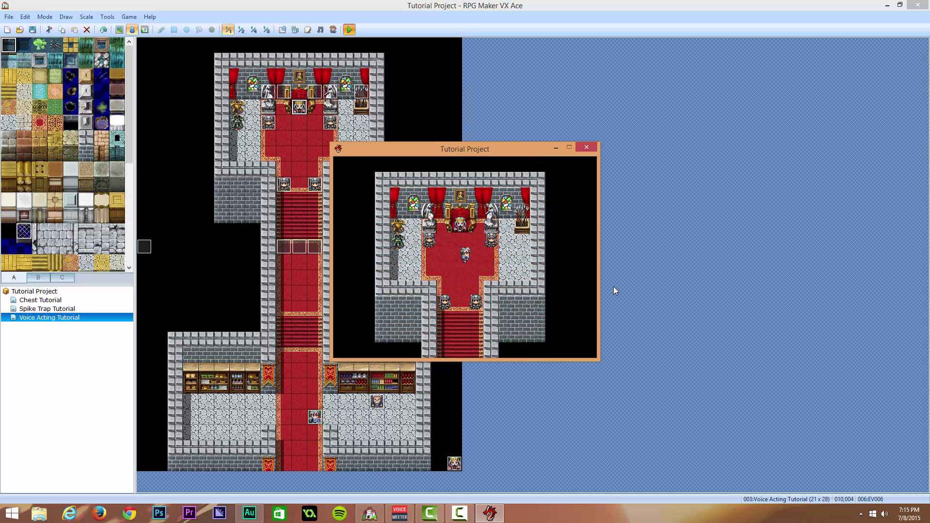
pyautogui.press('Right')
pyautogui.press('Right')
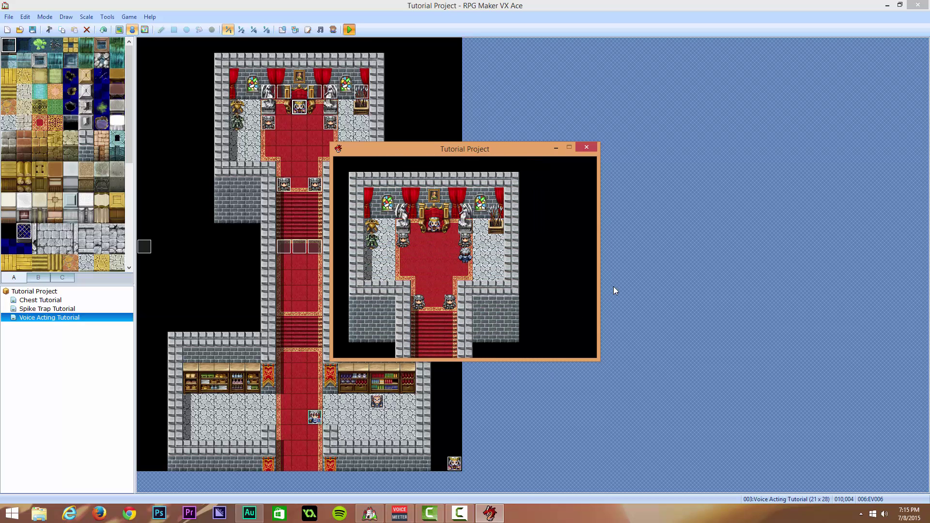
pyautogui.press('Return')
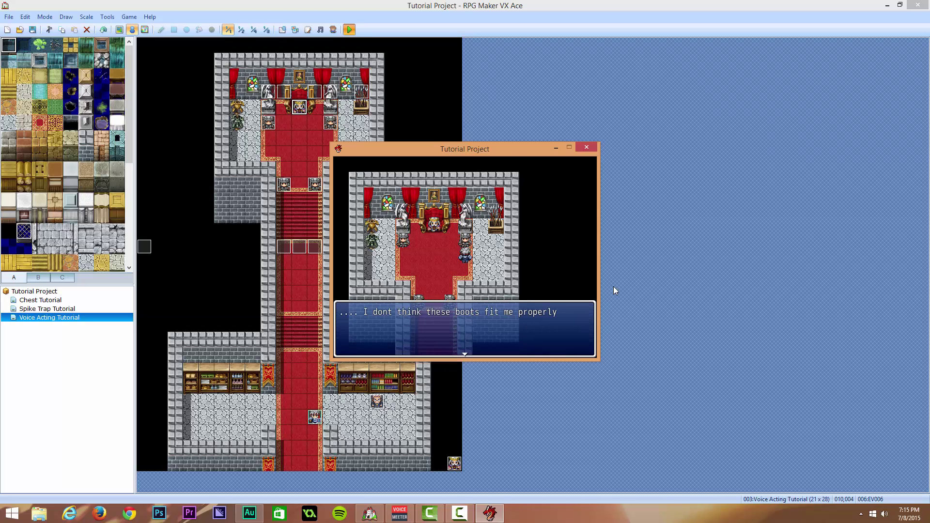
pyautogui.press('Return')
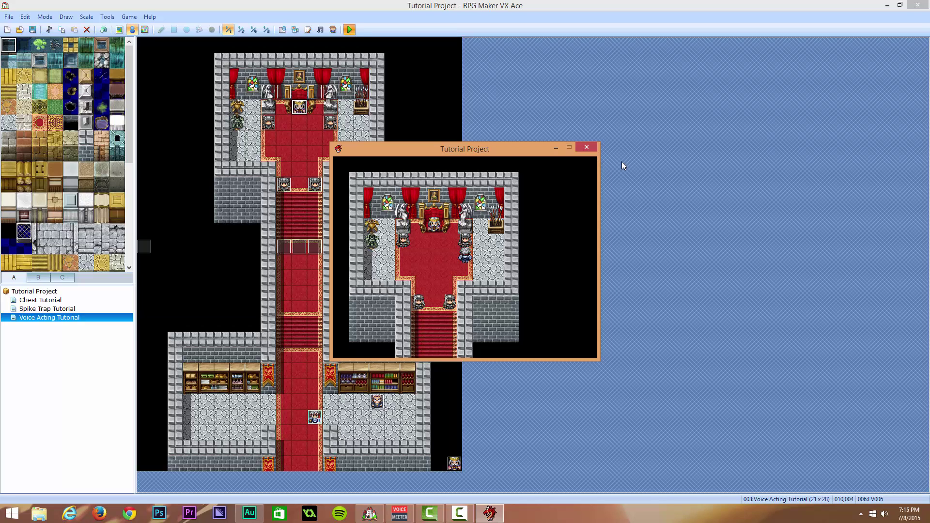
# Talk to the king through 'Reports from the west...' and close the playtest window
pyautogui.press('Left')
pyautogui.press('Up')
pyautogui.press('Left')
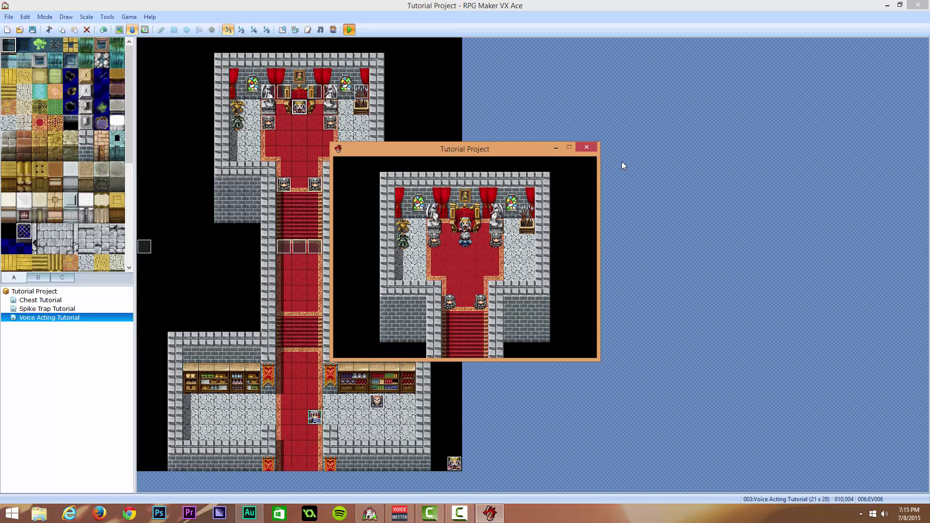
pyautogui.press('Return')
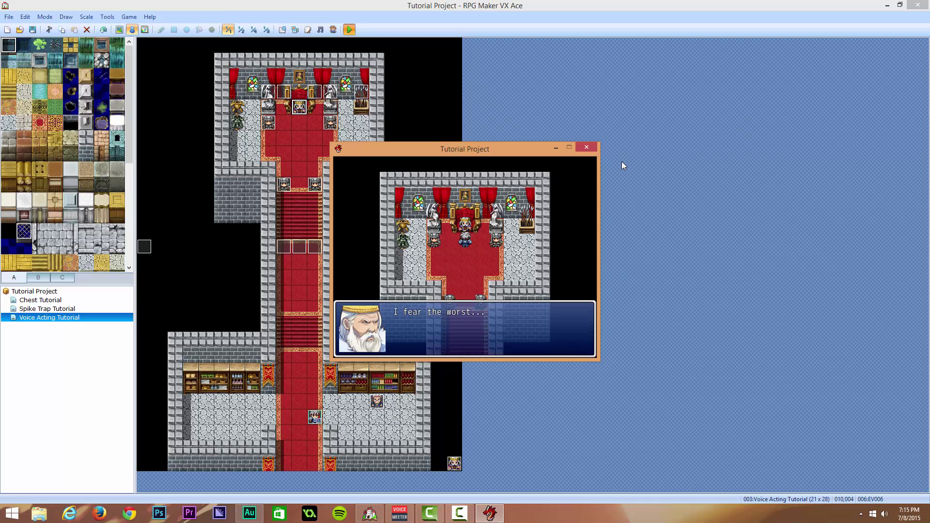
pyautogui.press('Return')
pyautogui.press('Return')
pyautogui.press('Return')
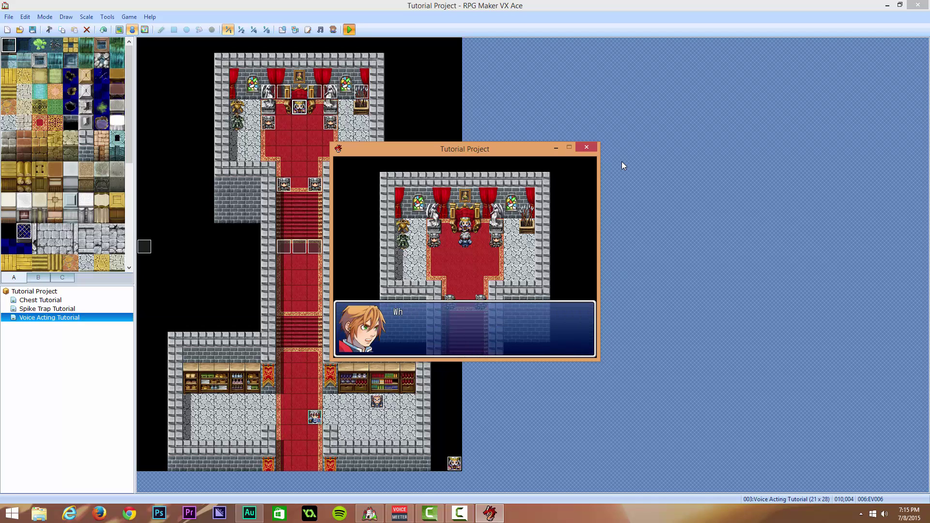
pyautogui.press('Return')
pyautogui.press('Return')
pyautogui.press('Return')
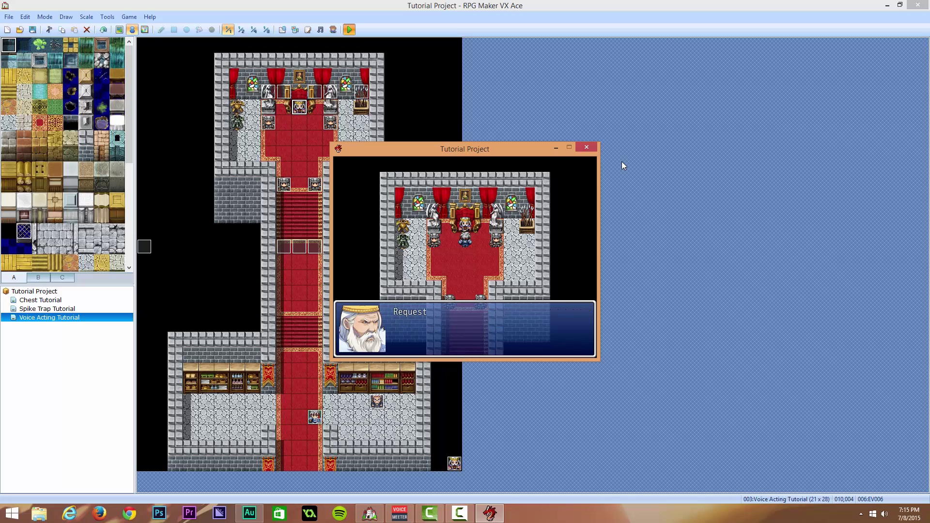
pyautogui.press('Return')
pyautogui.press('Return')
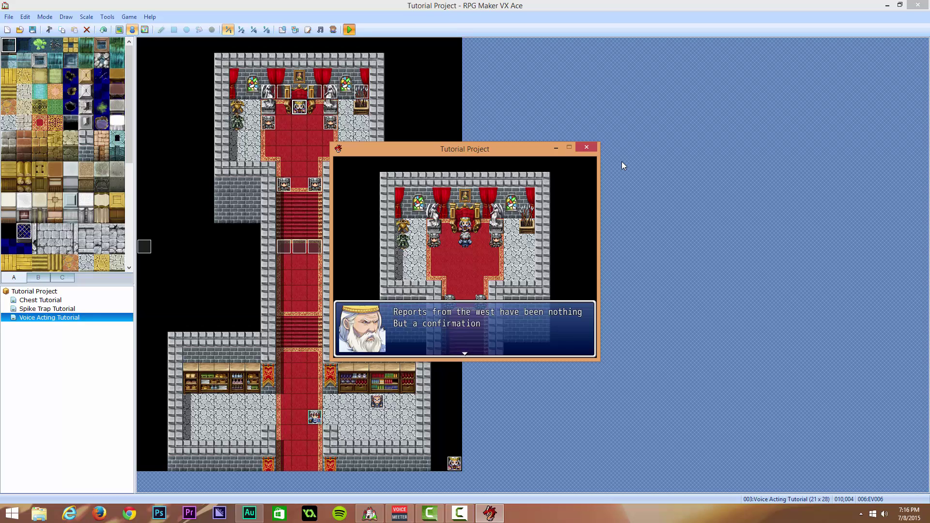
pyautogui.click(587, 148)
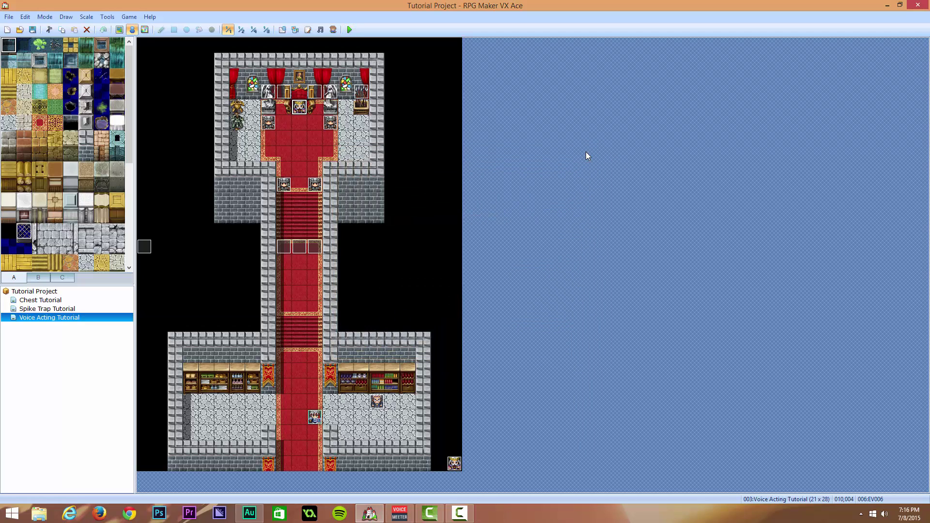